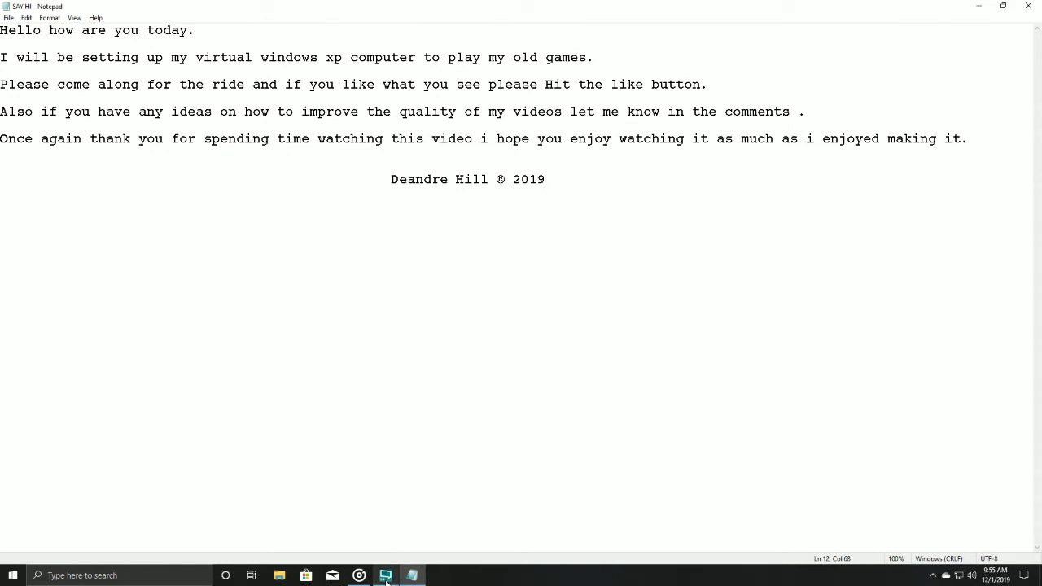
Minimize the notes, launch Oracle VM VirtualBox in a maximized window, and open the settings of the dre xp machine.
mouse_move(387, 580)
click(982, 6)
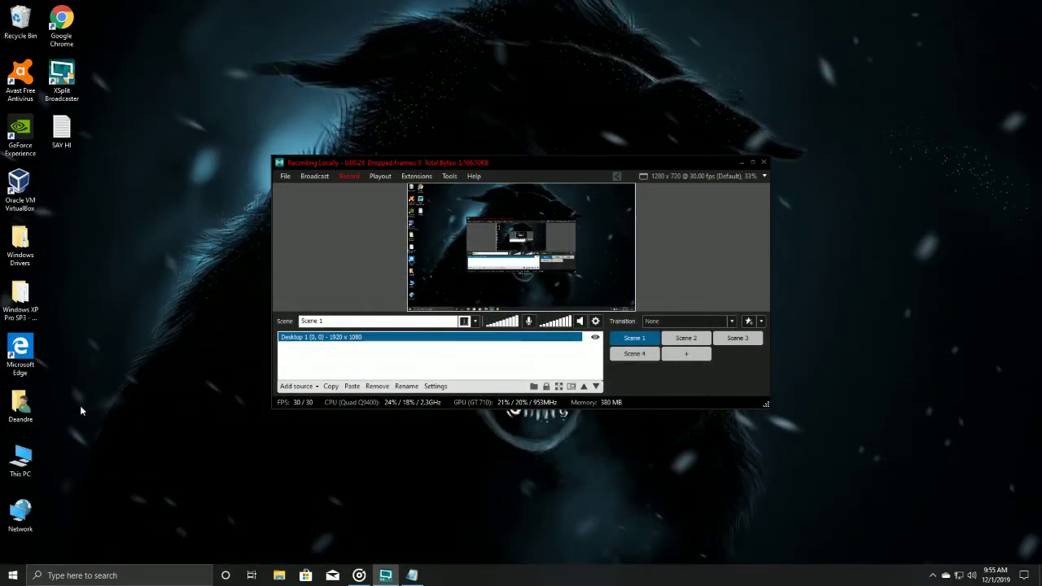
double_click(20, 188)
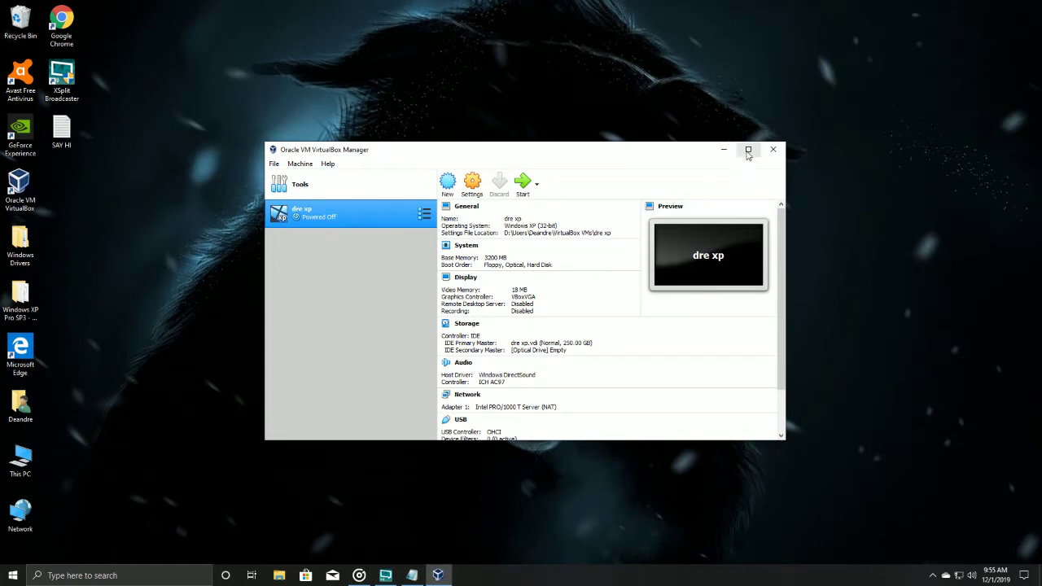
click(749, 149)
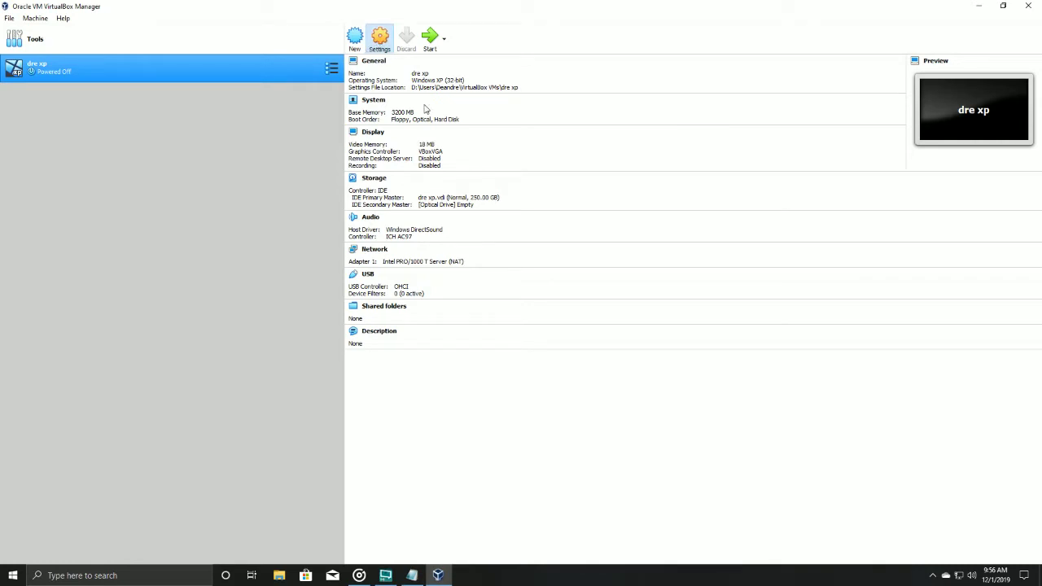
click(386, 37)
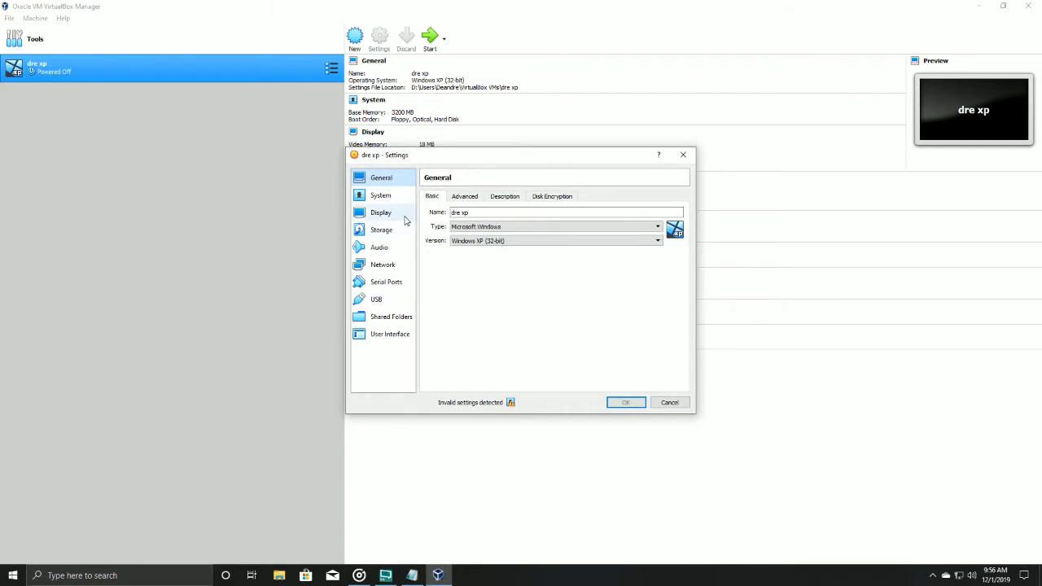
Set the machine's Shared Clipboard to Bidirectional and enable Drag'n'Drop in the advanced general settings.
click(465, 198)
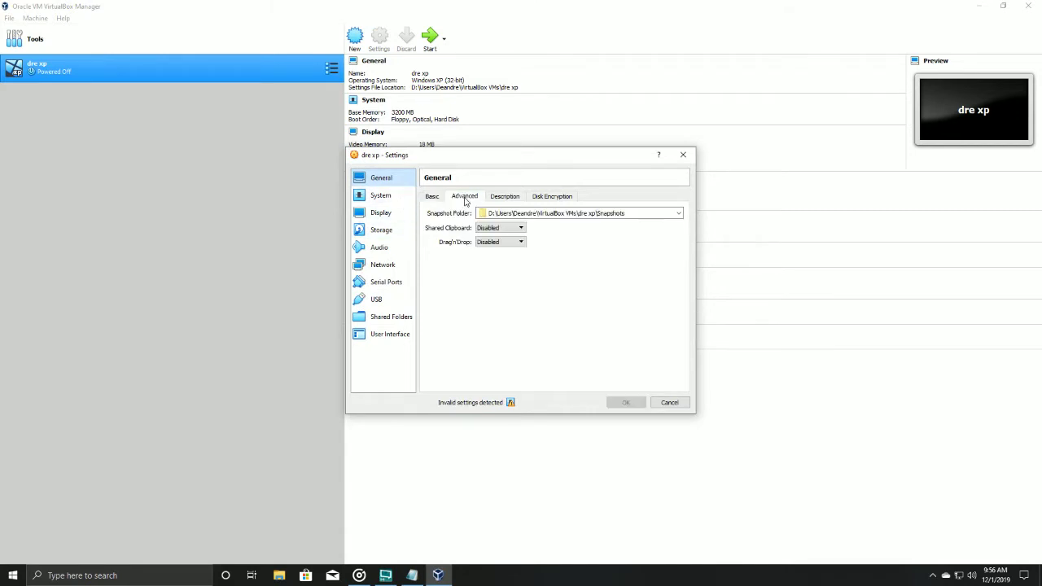
click(501, 231)
click(505, 257)
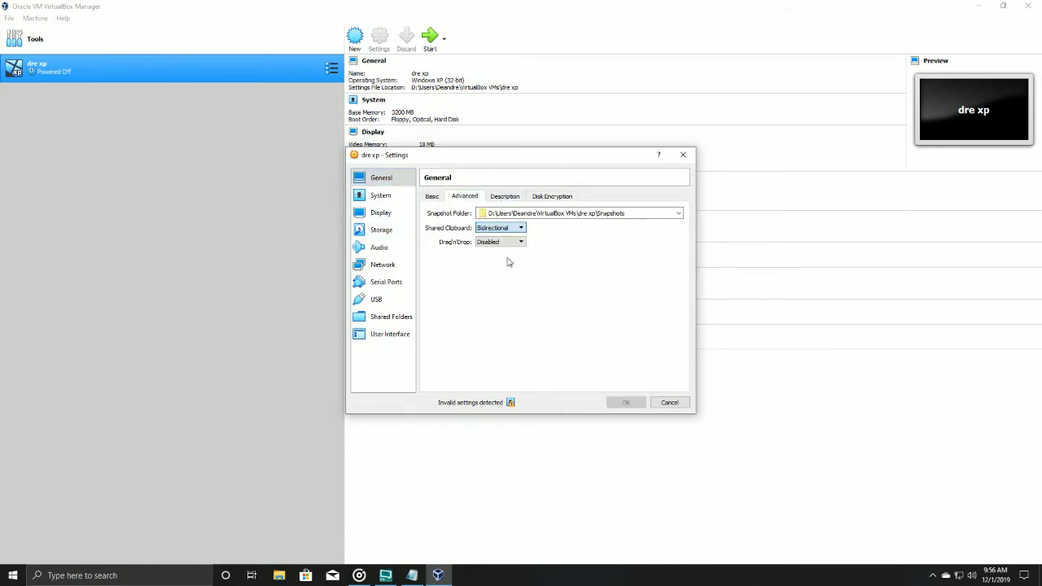
click(501, 243)
click(509, 273)
Examine the invalid settings warning and the remaining general settings, including the machine description and disk encryption.
mouse_move(511, 404)
click(432, 196)
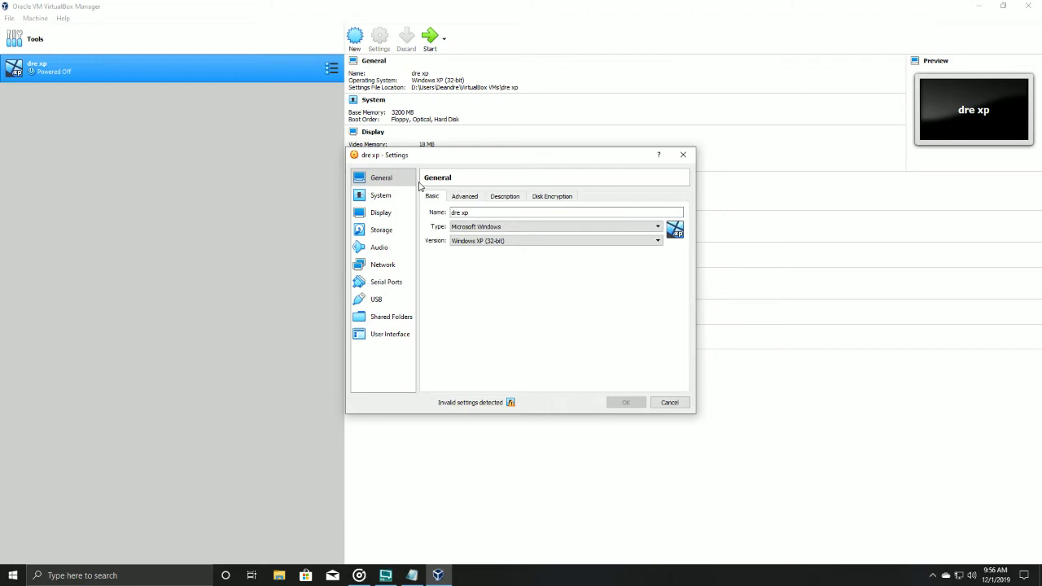
click(464, 196)
click(507, 196)
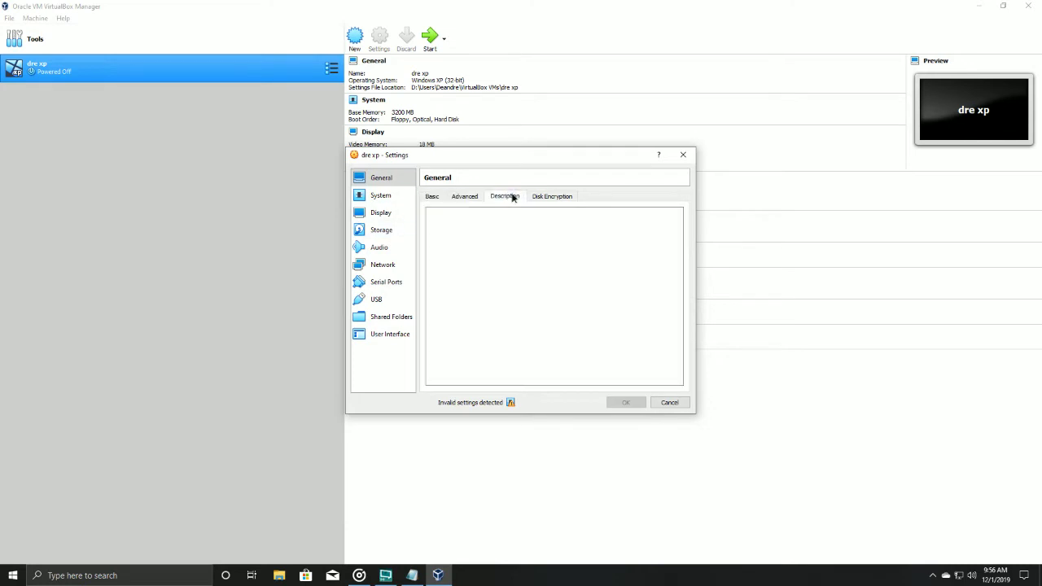
click(560, 198)
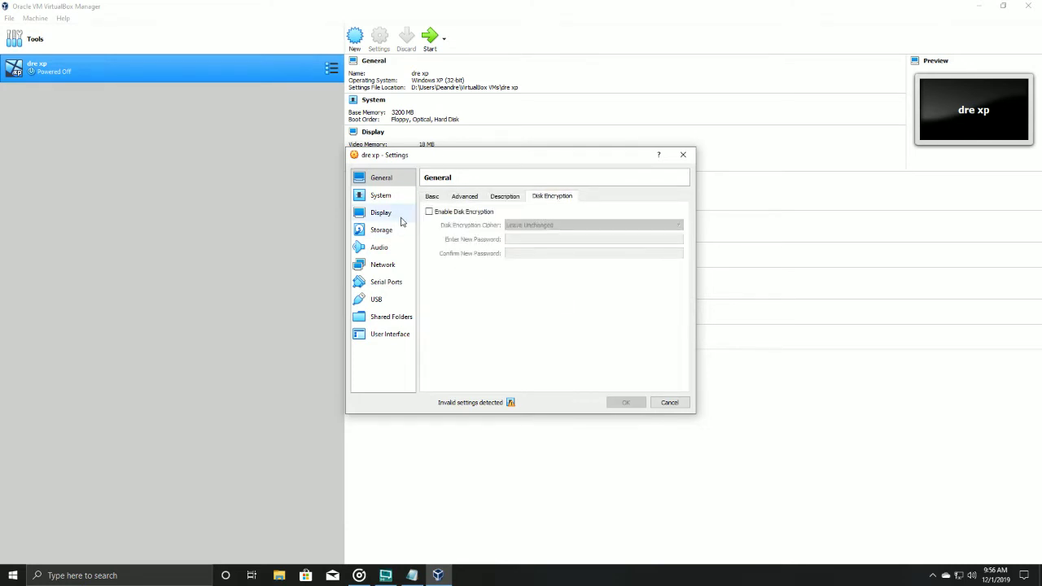
Remove Floppy from the machine's boot order and enable PAE/NX for its processor.
click(388, 197)
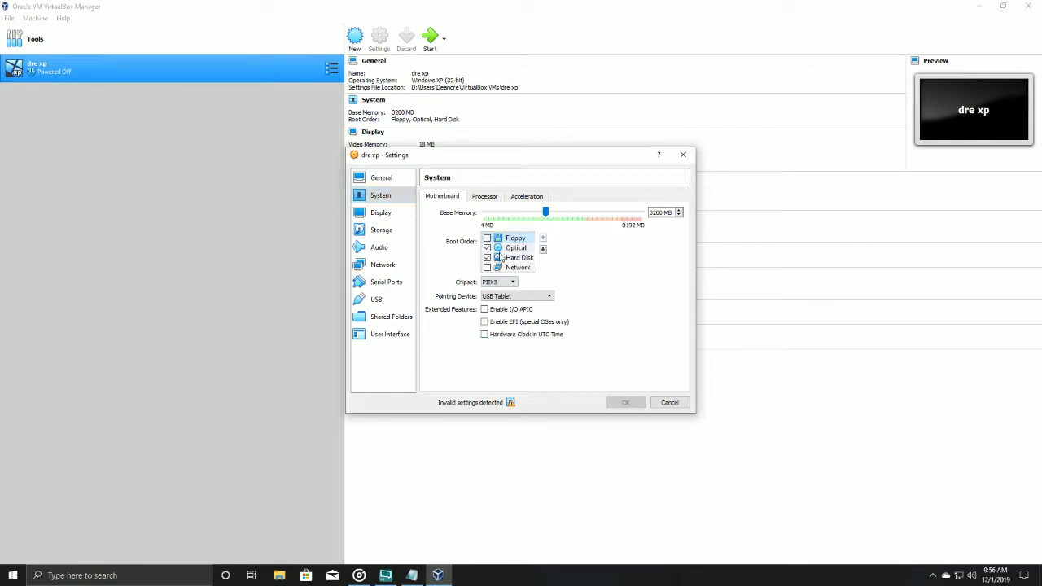
click(482, 198)
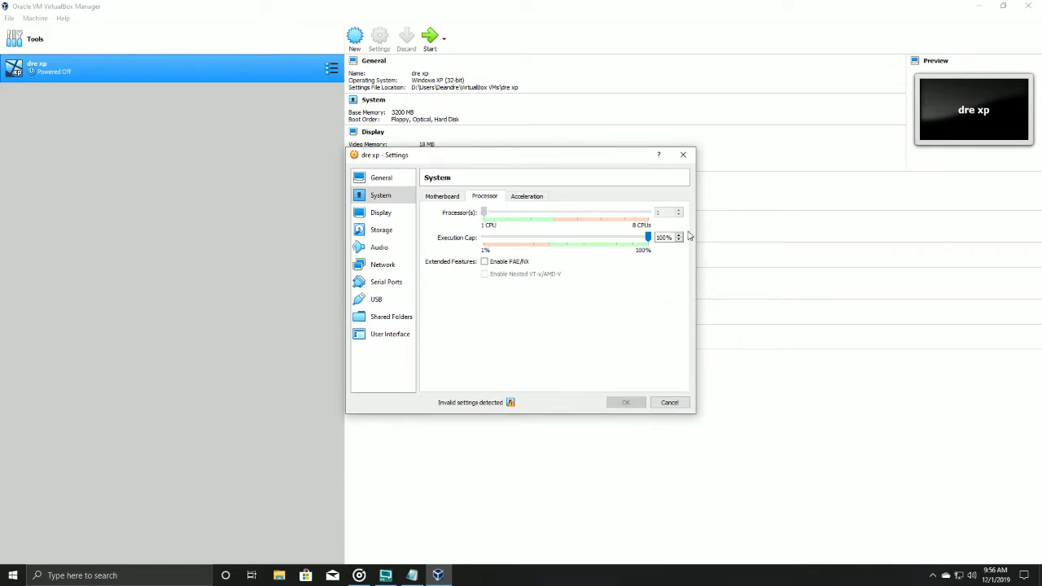
click(526, 198)
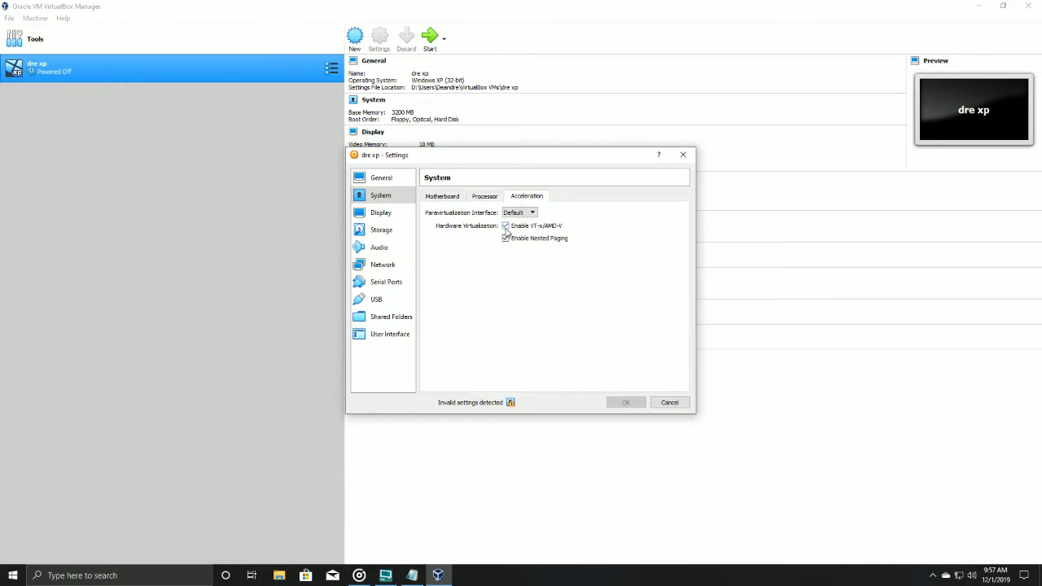
click(477, 197)
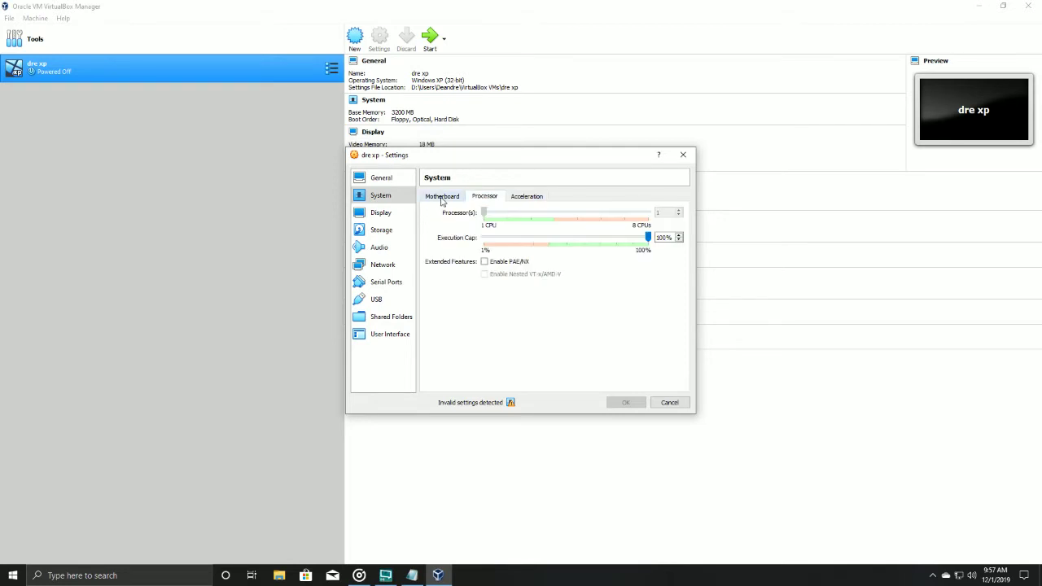
click(487, 264)
click(442, 198)
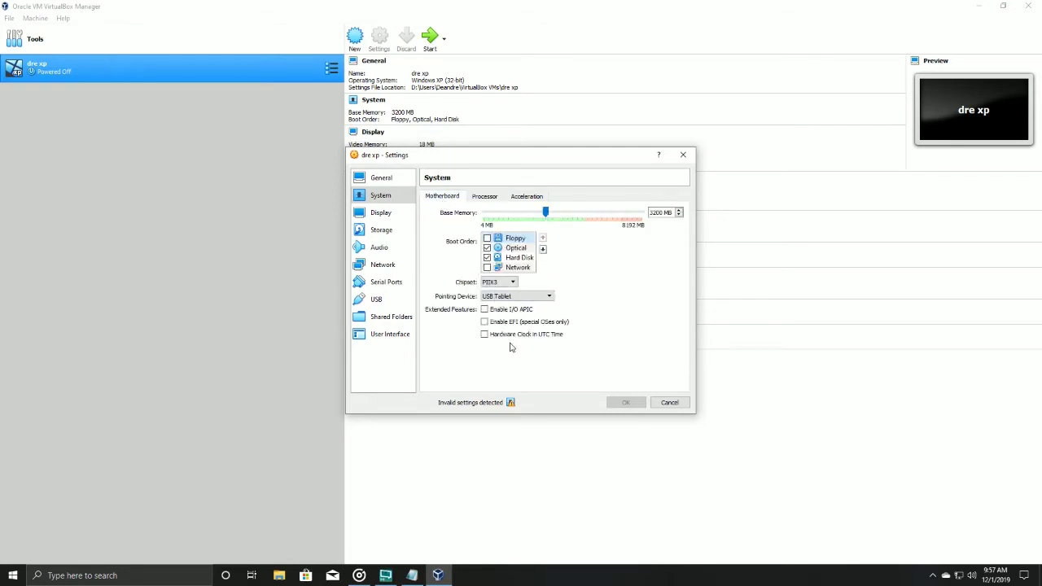
Enable 3D acceleration and 2D video acceleration for the display, and raise the video memory to its maximum.
click(382, 214)
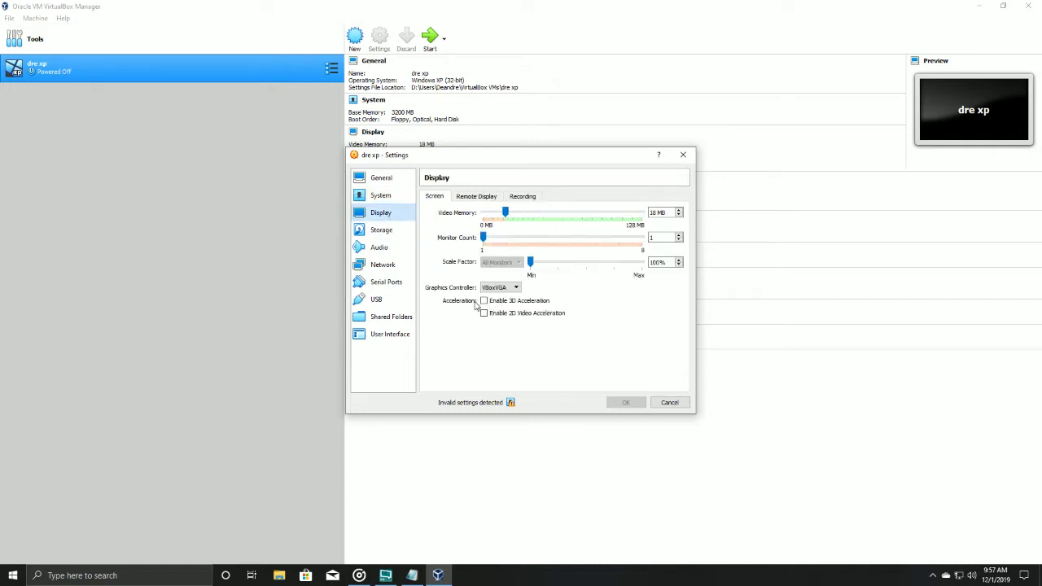
click(483, 300)
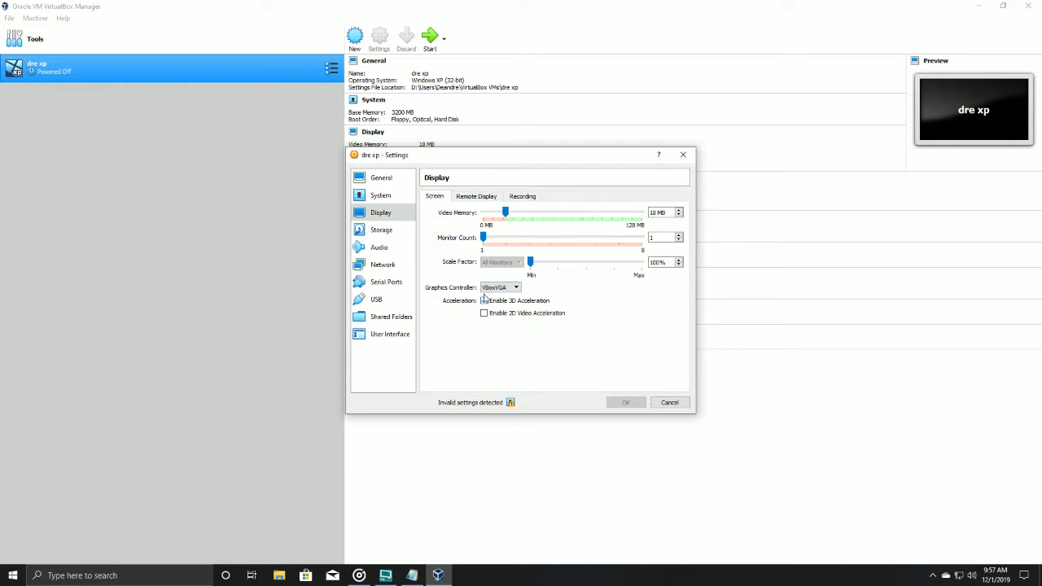
click(484, 314)
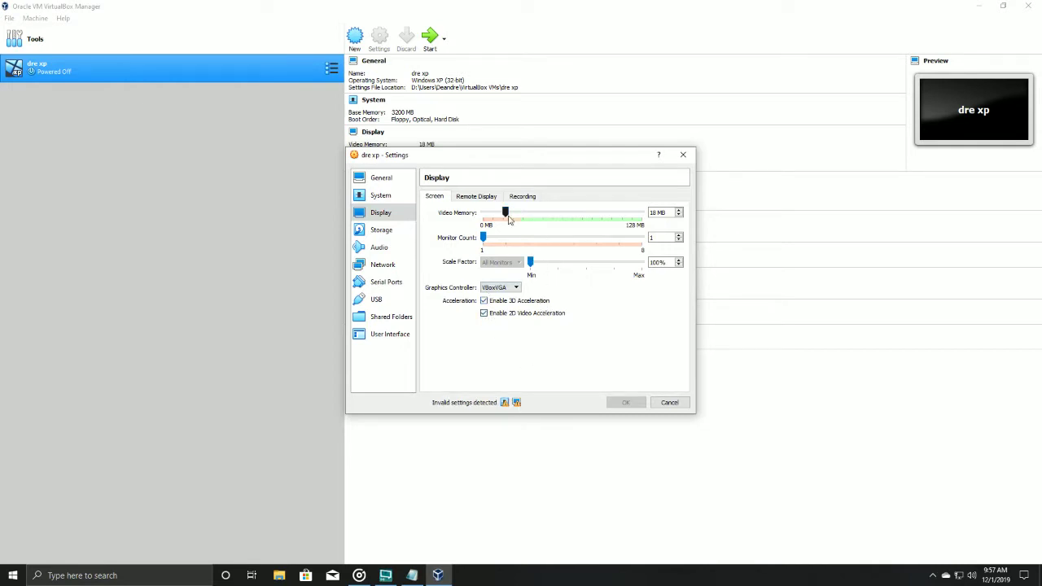
drag(506, 214, 656, 232)
click(470, 200)
click(515, 199)
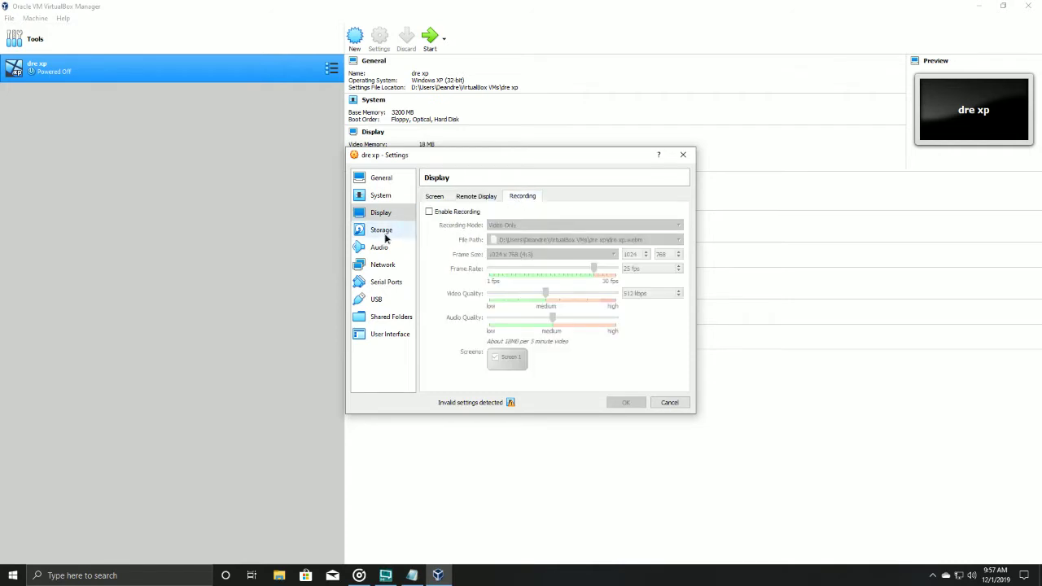
Attach the WXPVOL_EN disc image from the desktop folder "Windows XP Pro SP3 - Activated" to the machine's empty optical drive.
click(395, 235)
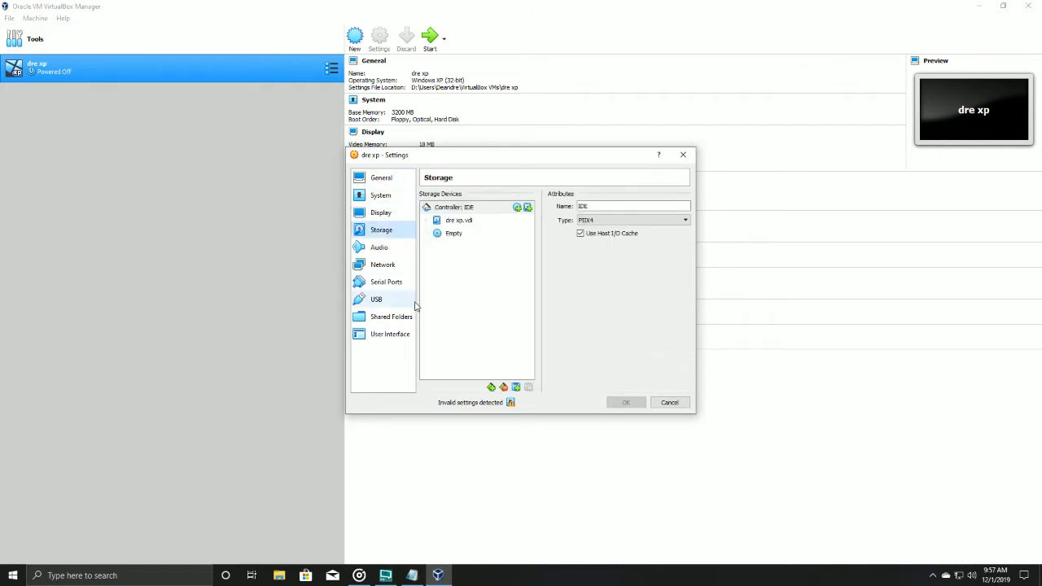
click(452, 236)
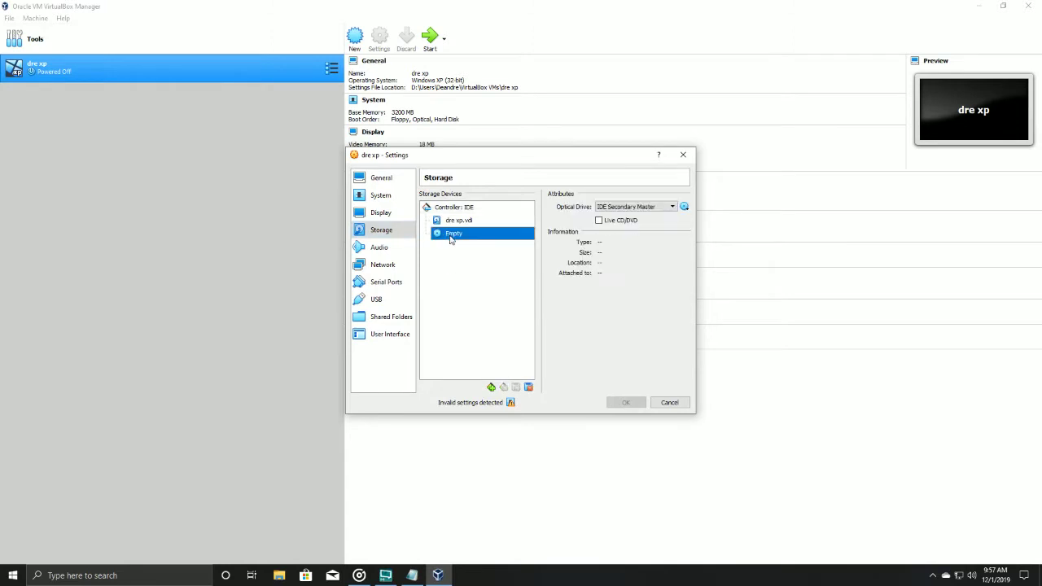
click(670, 208)
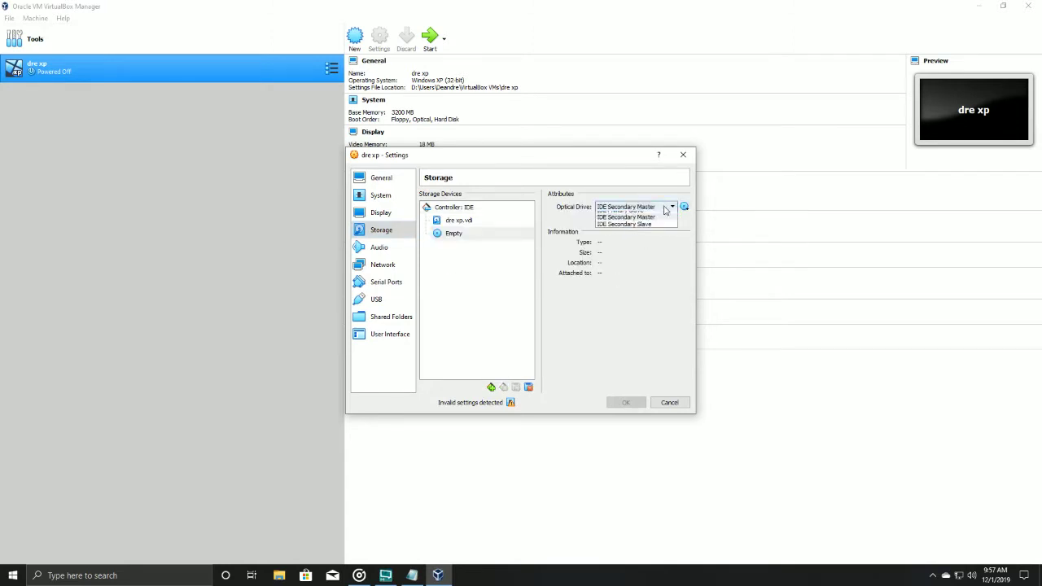
click(666, 211)
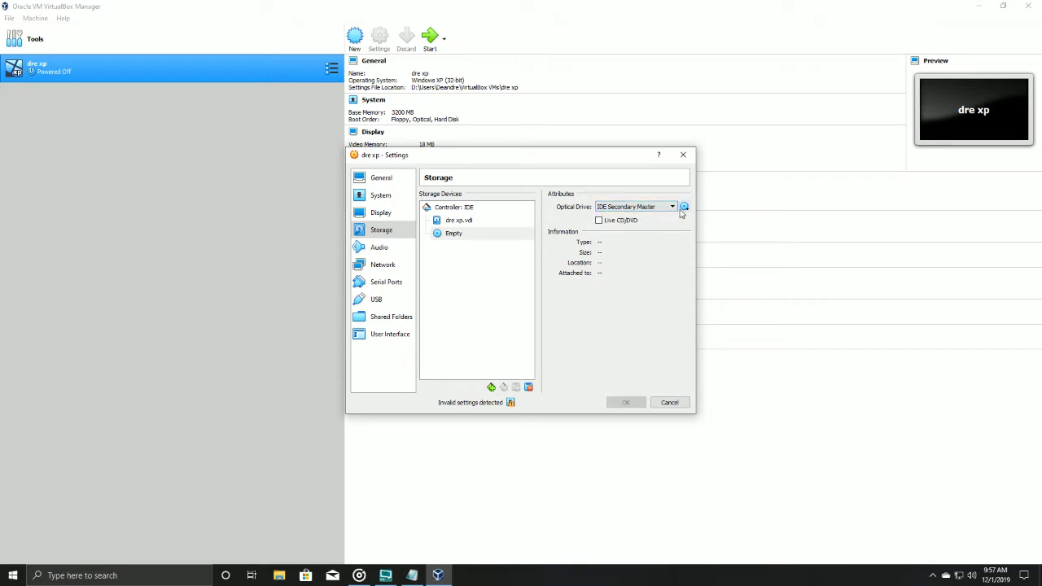
click(685, 208)
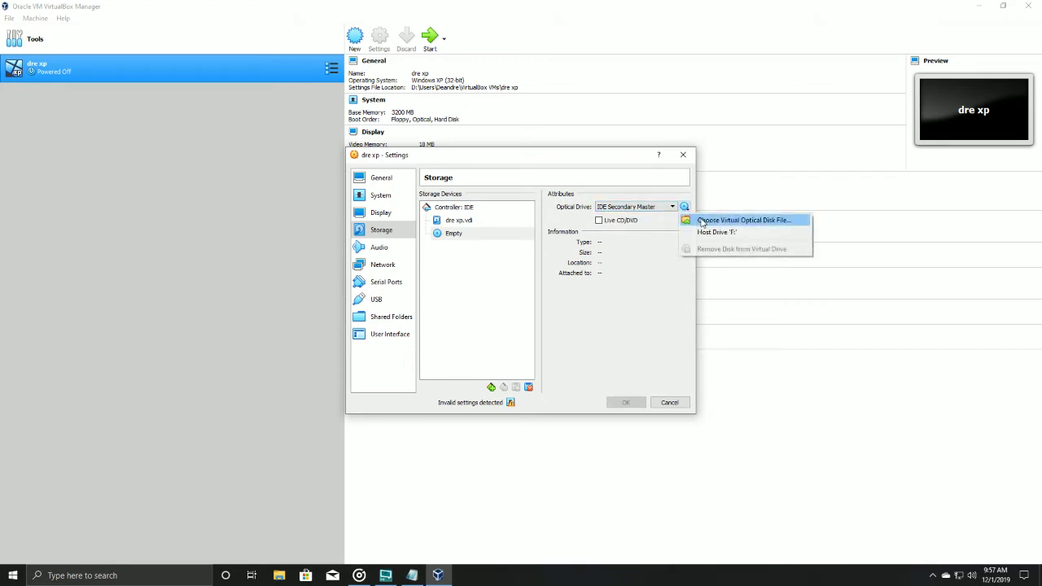
click(702, 221)
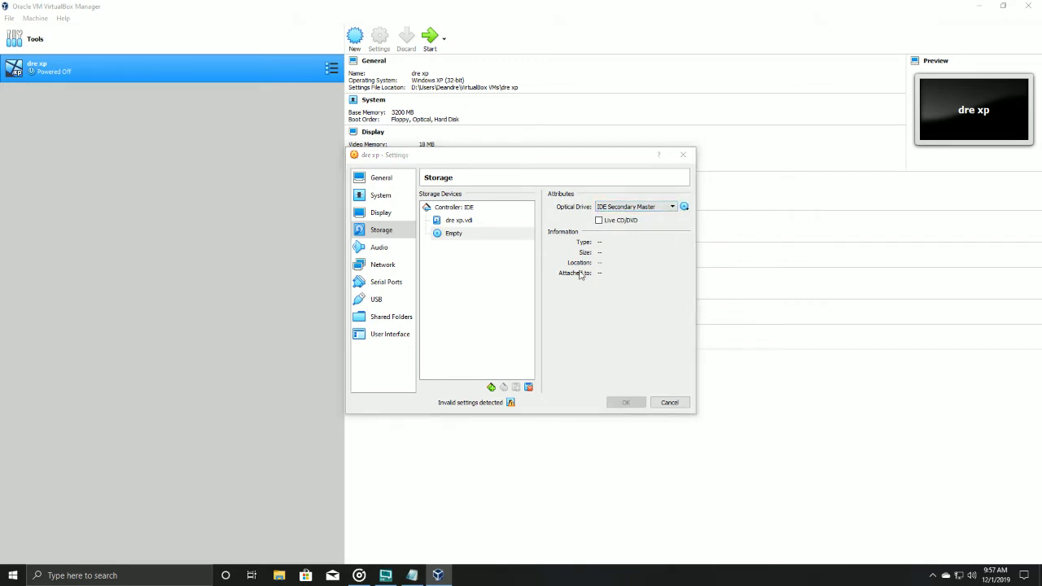
click(385, 347)
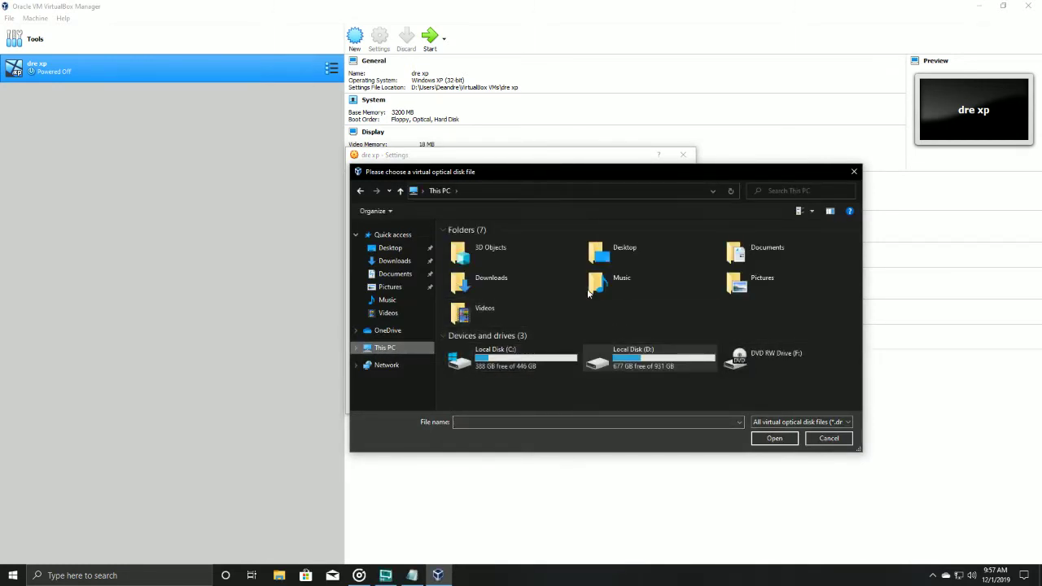
click(391, 248)
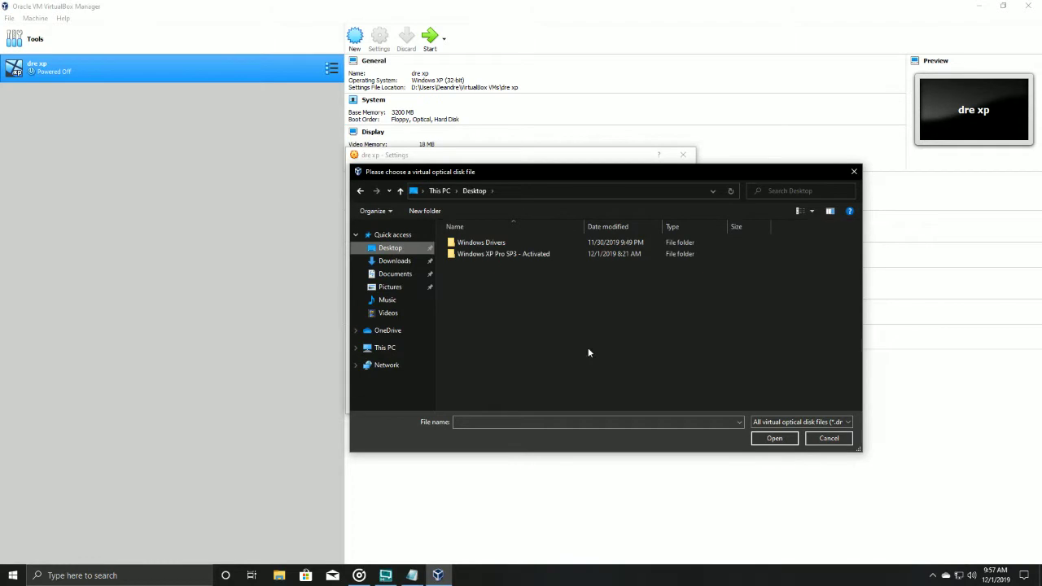
double_click(497, 254)
click(480, 244)
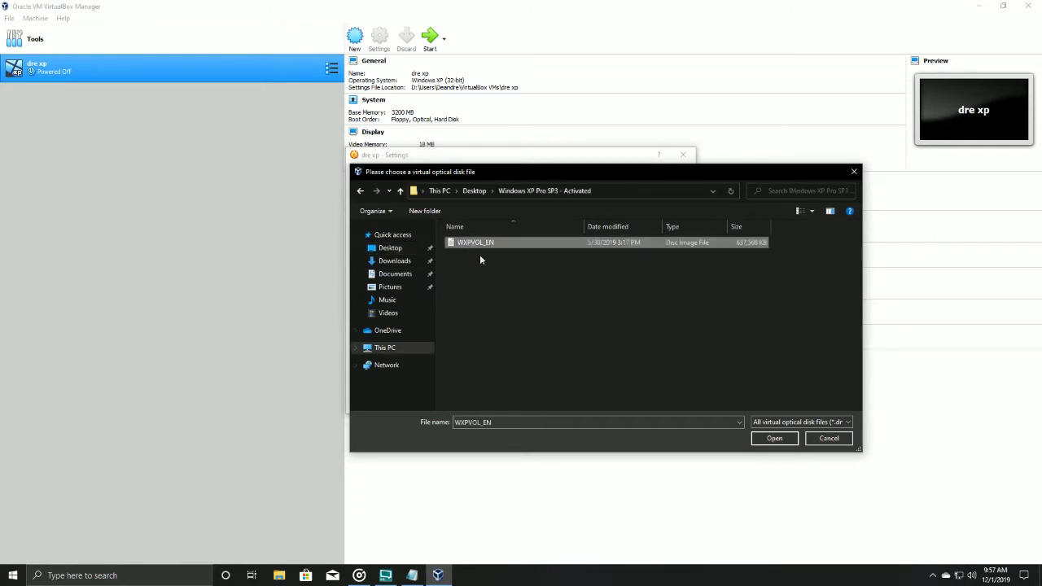
click(767, 439)
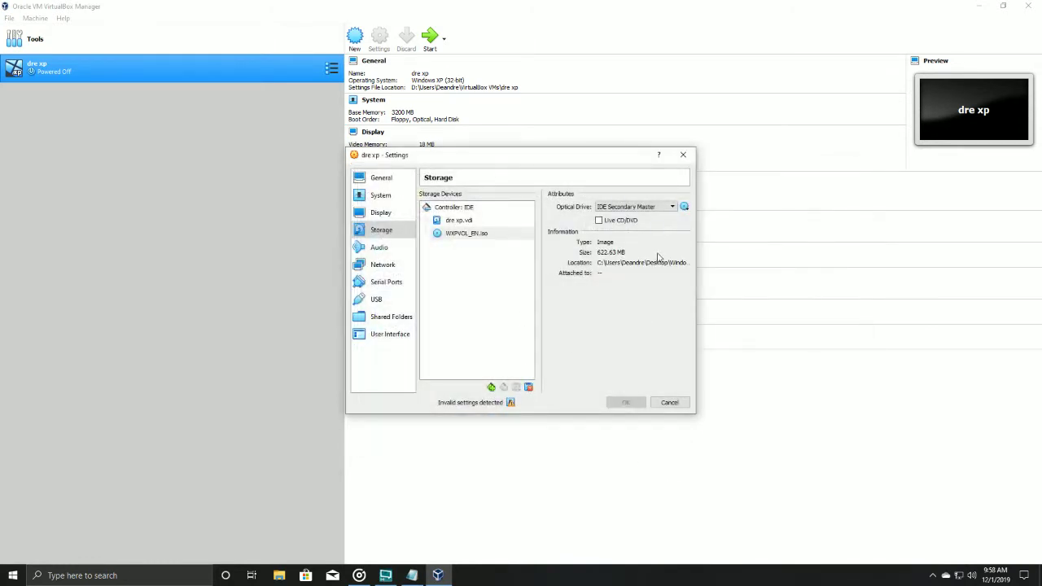
Review the machine's audio, network, serial port and USB settings.
click(378, 248)
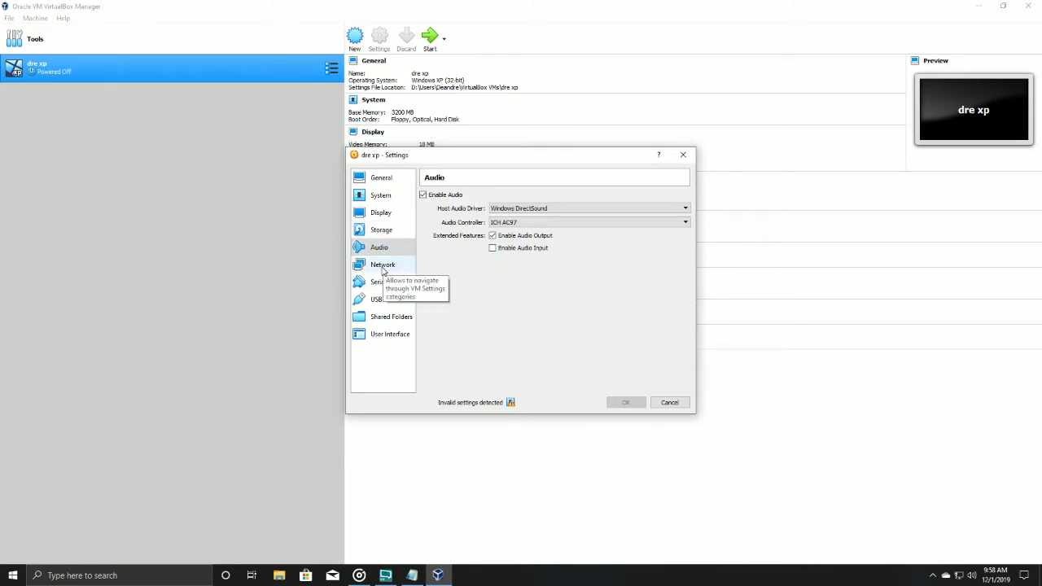
click(583, 209)
click(583, 209)
click(386, 267)
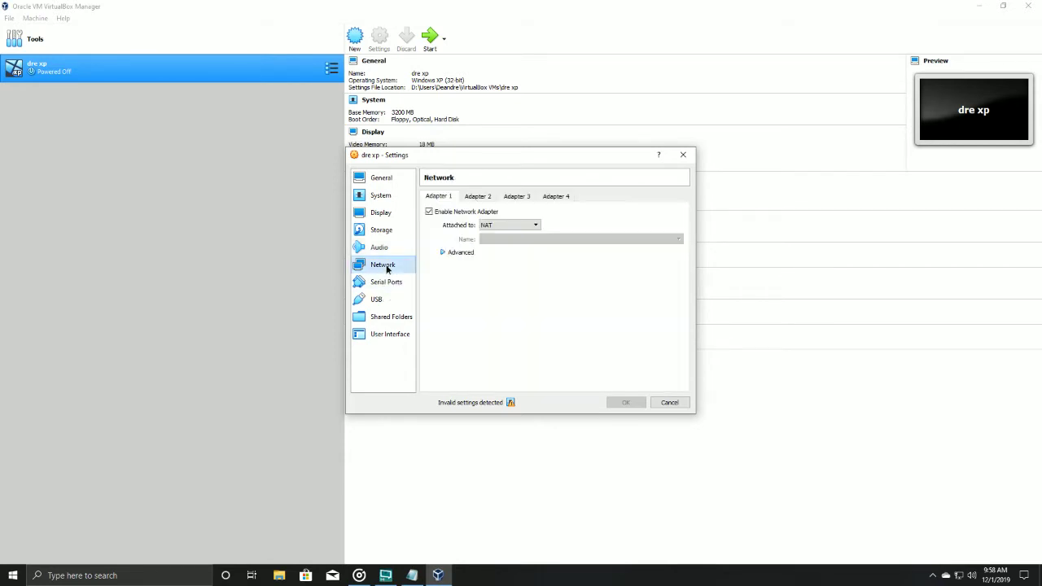
click(389, 282)
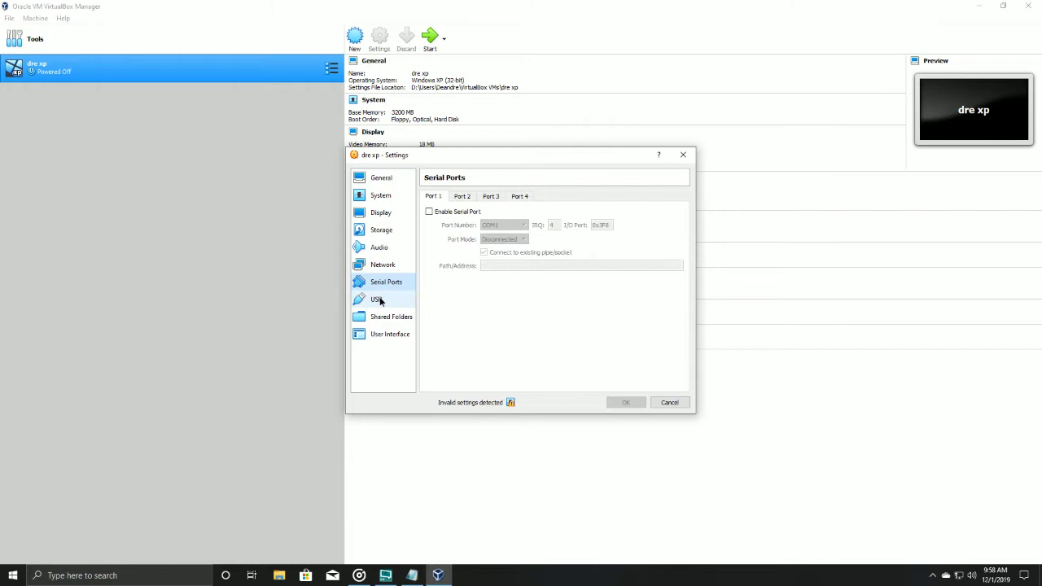
click(379, 300)
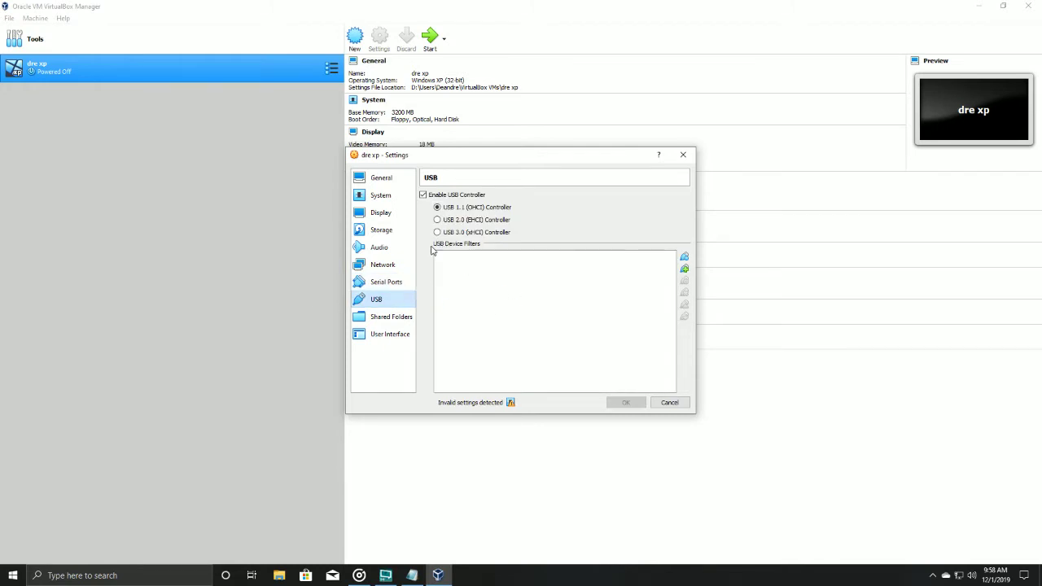
Add the "windows xp programs" folder from Documents as an auto-mounted shared folder named windows_xp_programs.
click(388, 321)
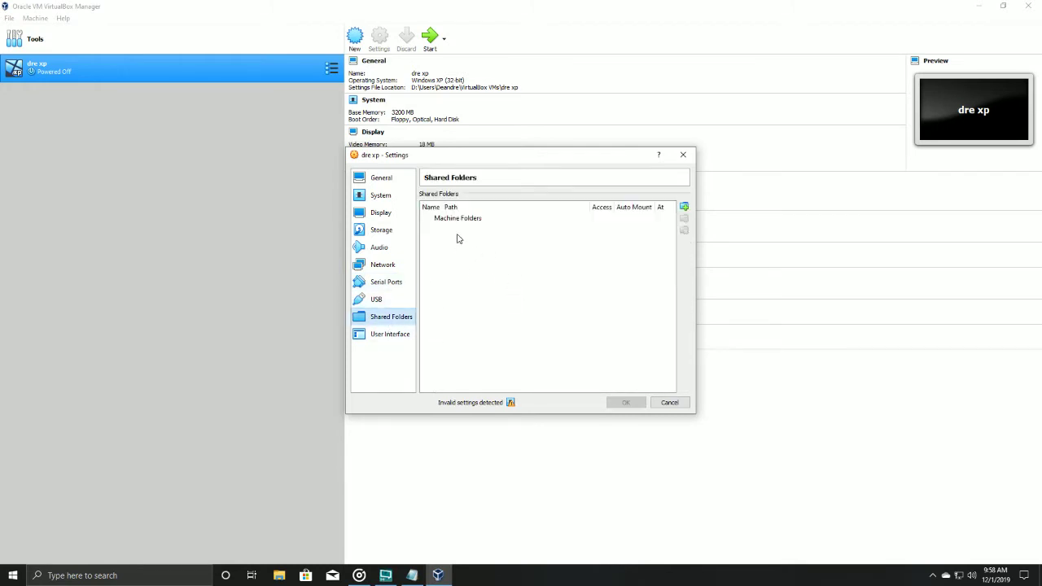
mouse_move(510, 403)
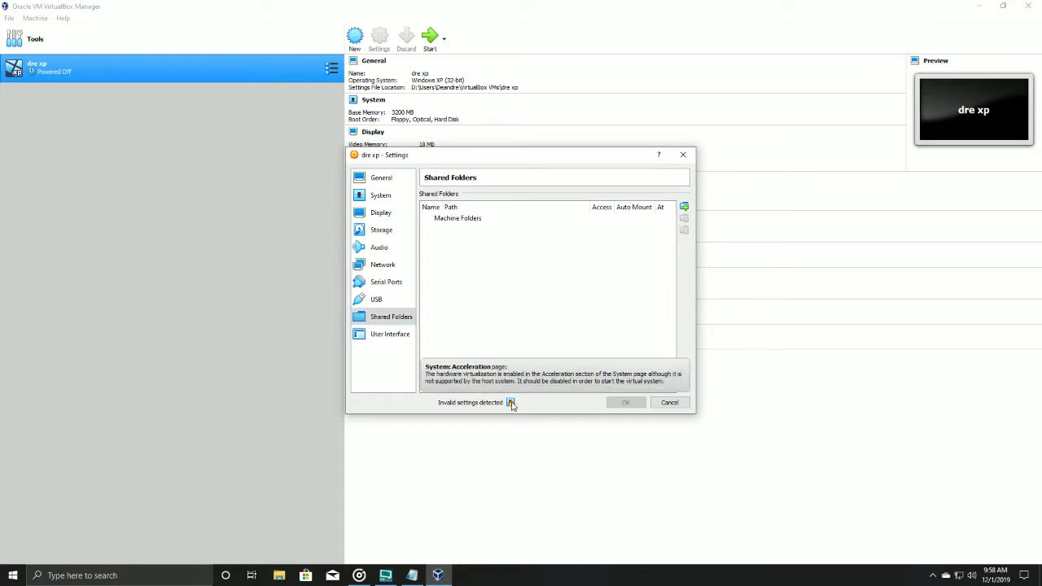
click(685, 207)
click(589, 245)
click(558, 263)
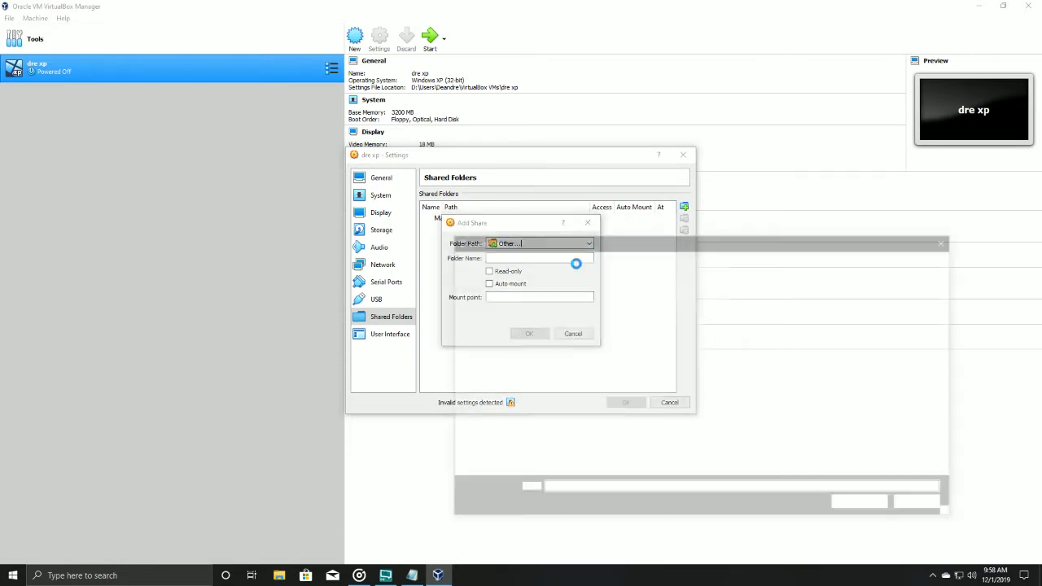
click(771, 318)
double_click(771, 317)
click(583, 311)
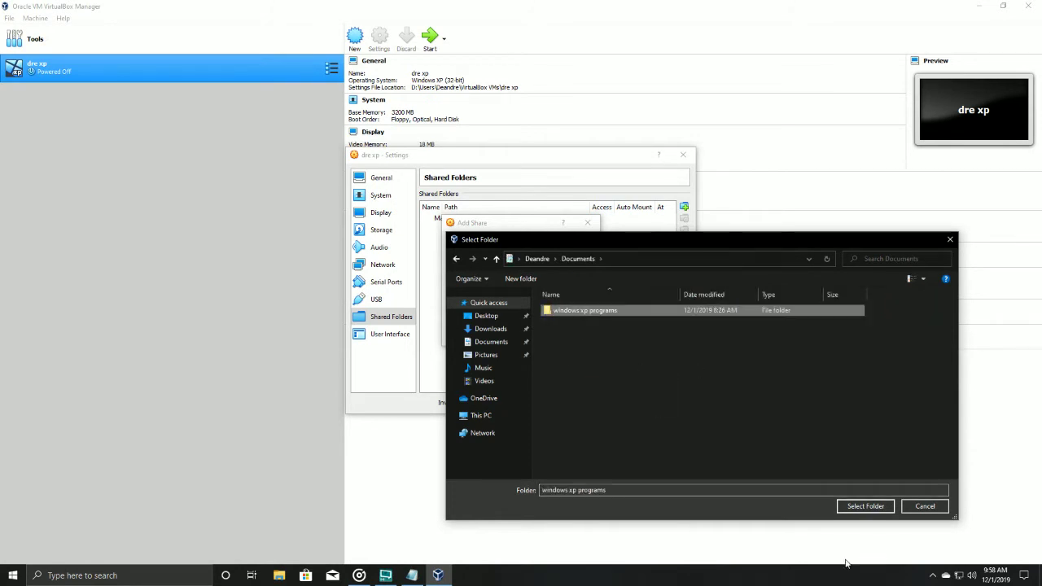
click(865, 507)
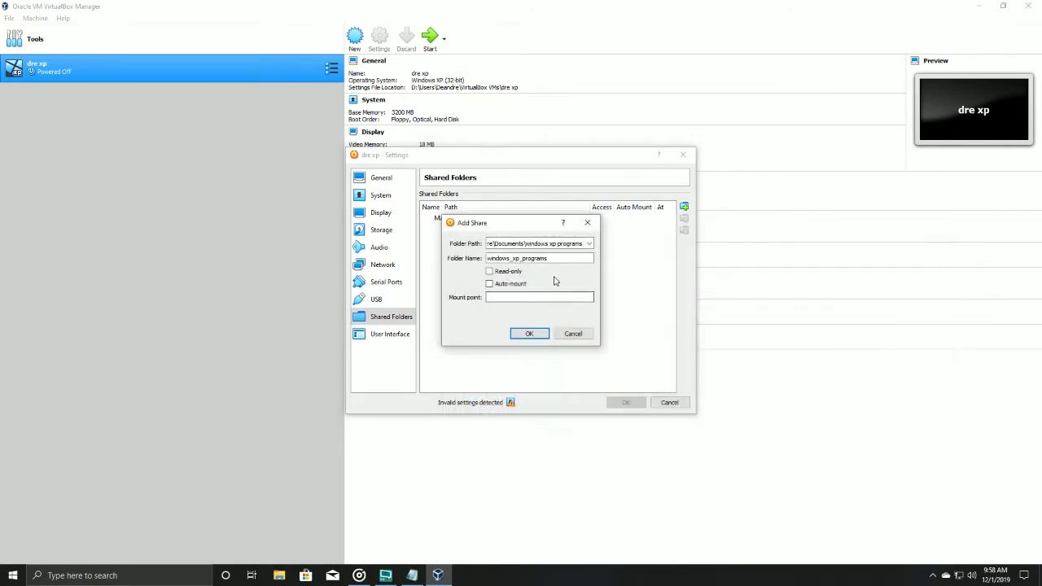
click(489, 283)
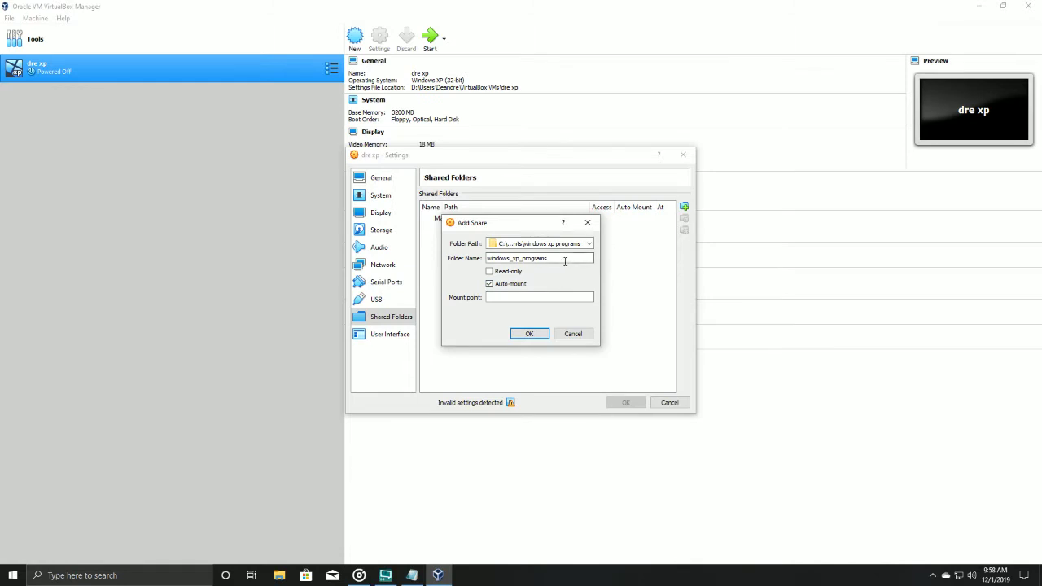
click(528, 334)
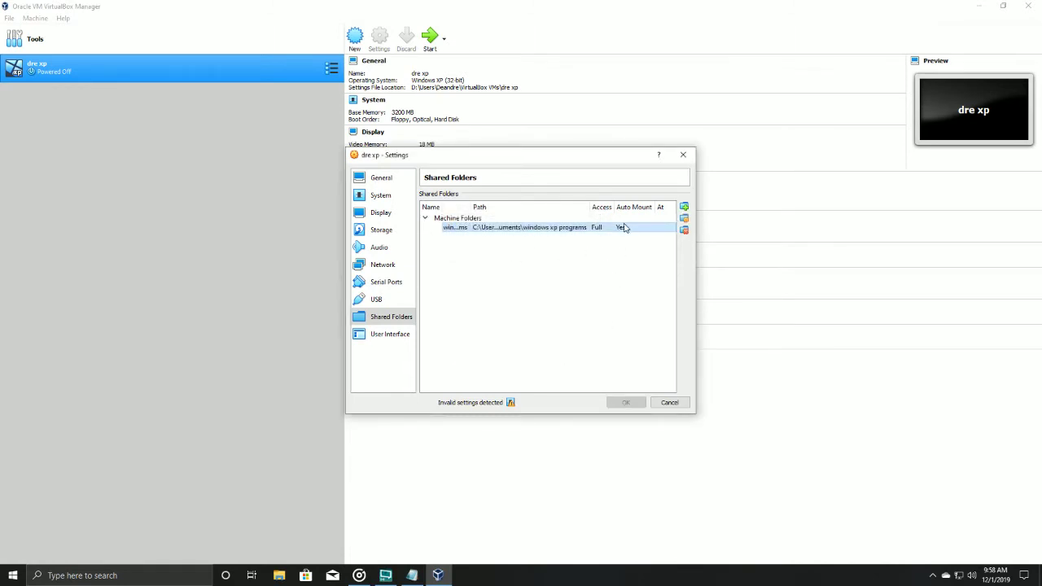
Set the machine's mini toolbar to show at the top of the screen.
click(389, 338)
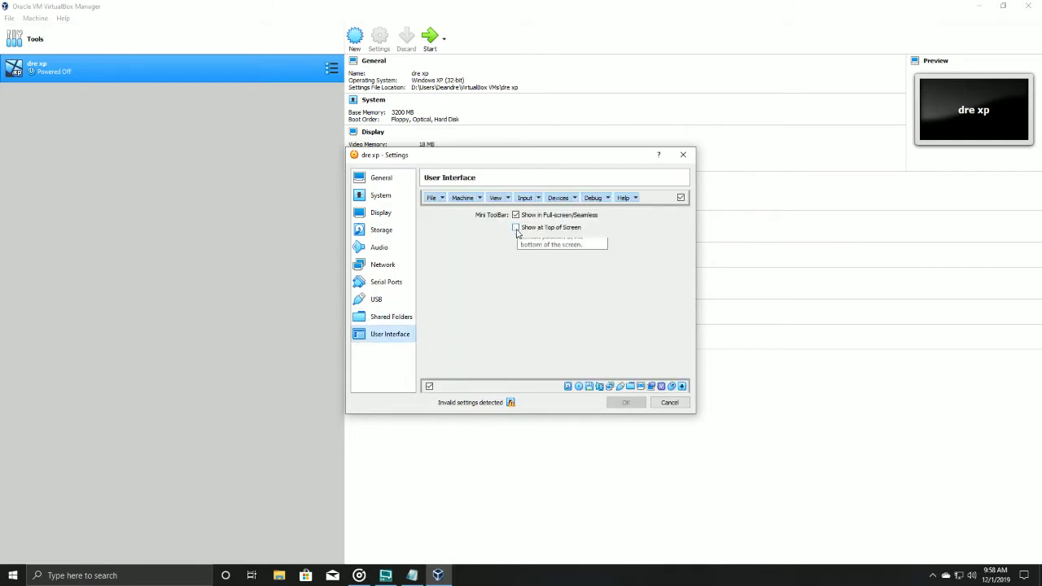
click(516, 229)
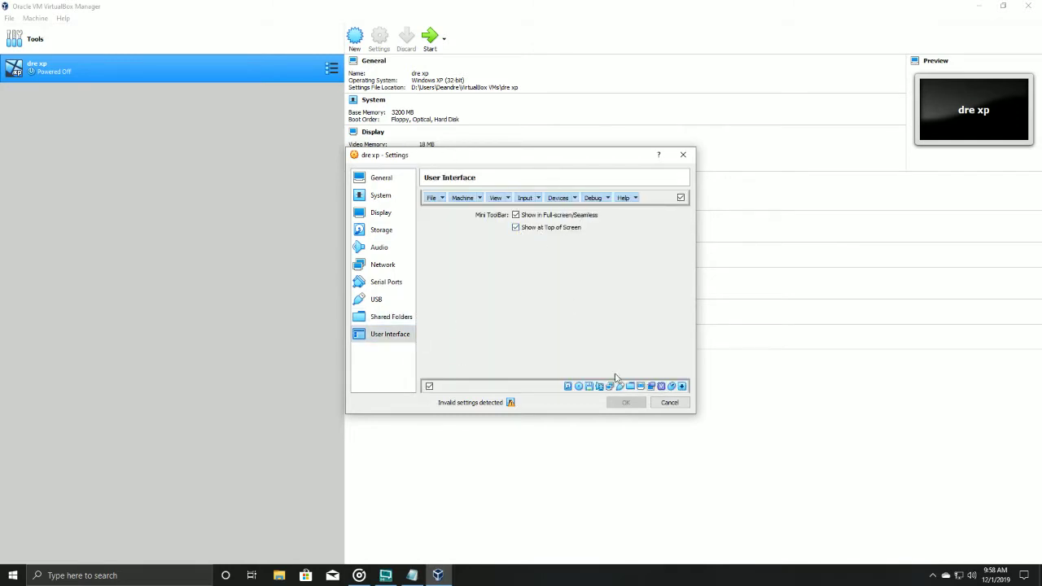
Review the machine's general settings, covering basic, advanced, description and disk encryption options, and the reason for the invalid settings notice.
click(352, 184)
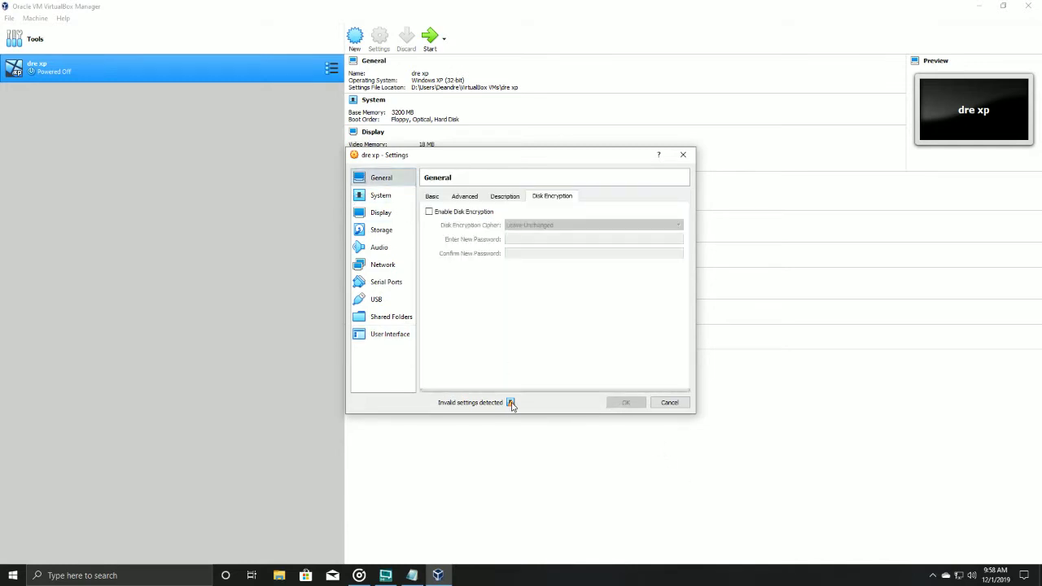
mouse_move(512, 405)
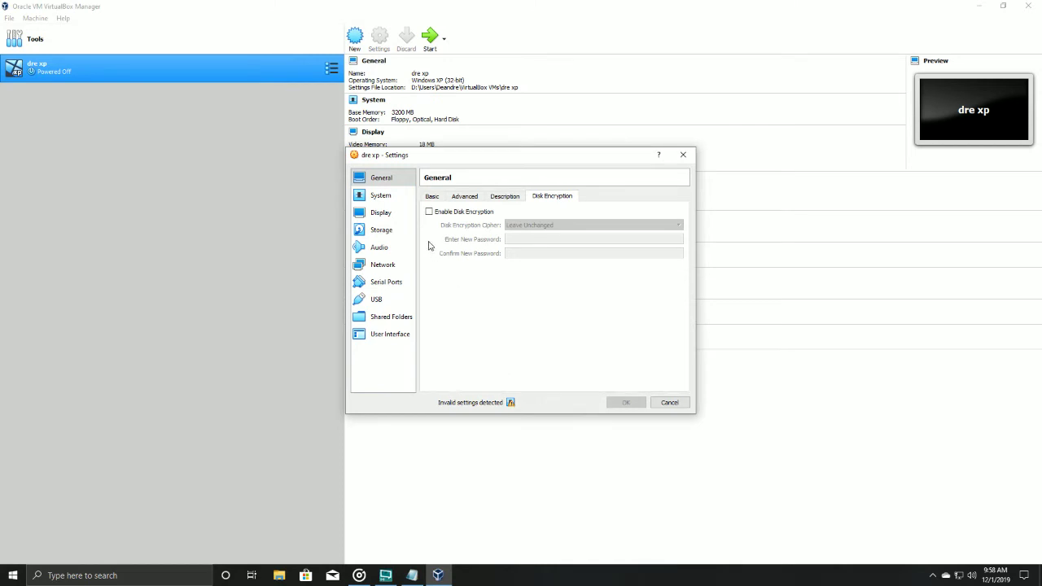
click(430, 198)
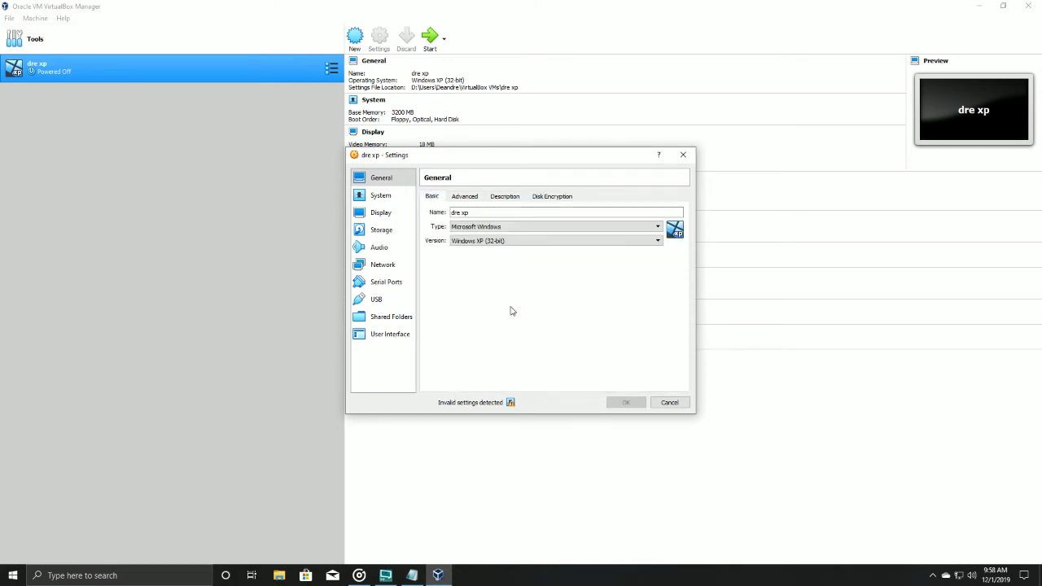
click(456, 197)
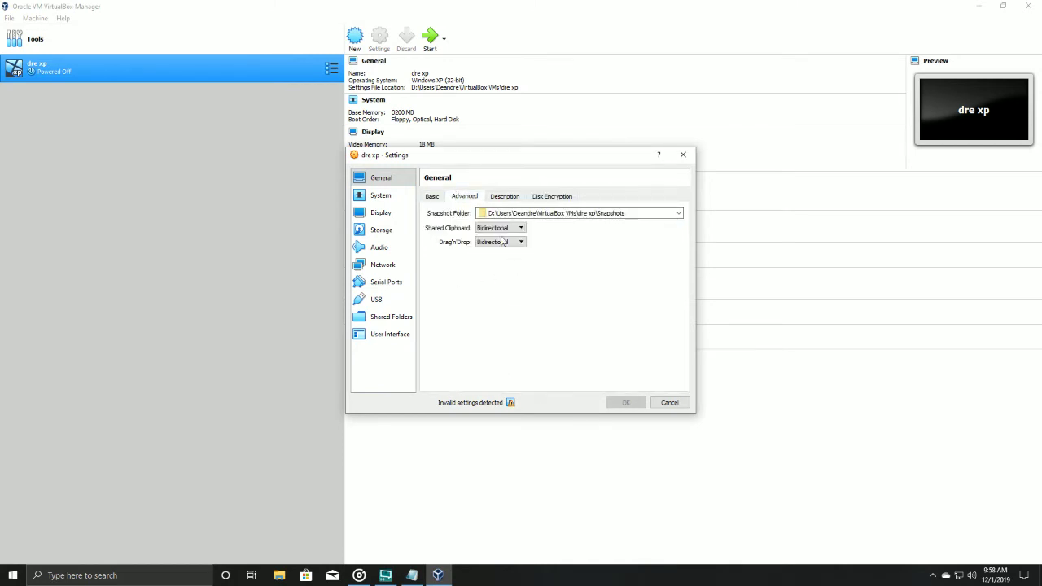
click(498, 228)
click(499, 197)
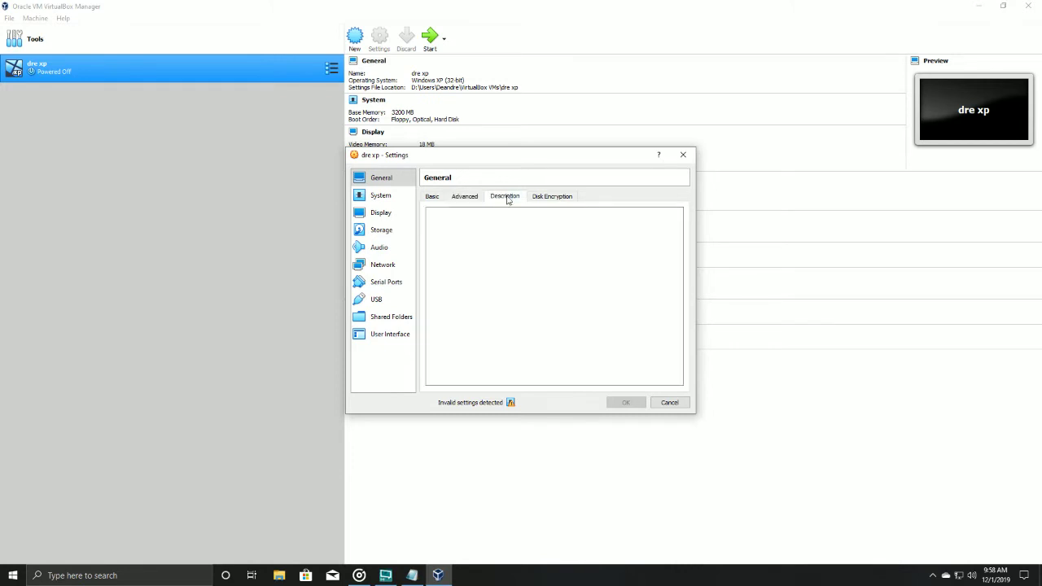
click(559, 202)
click(429, 199)
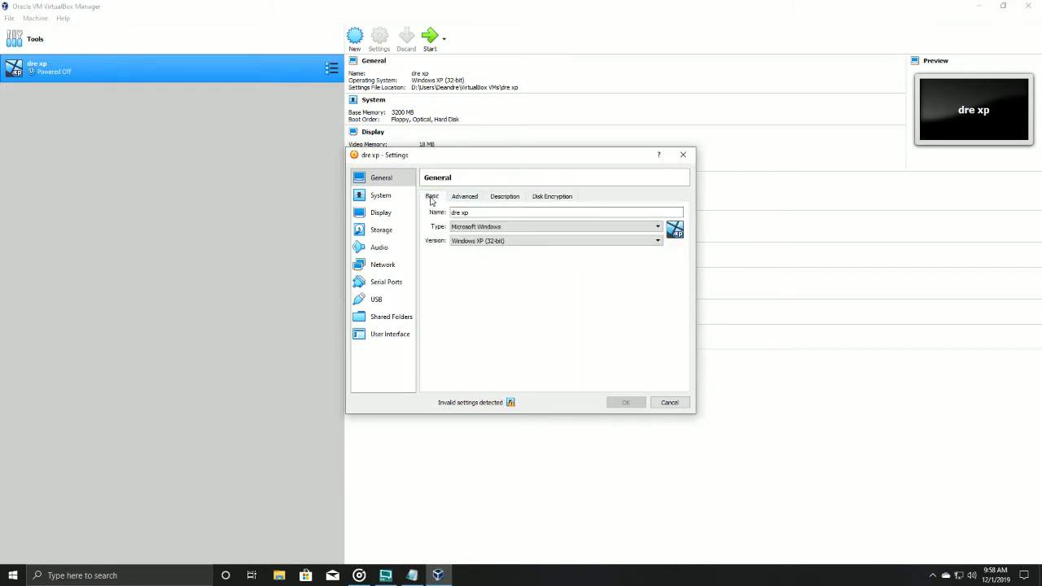
Disable VT-x/AMD-V hardware virtualization in the machine's system settings and save the configuration.
click(391, 196)
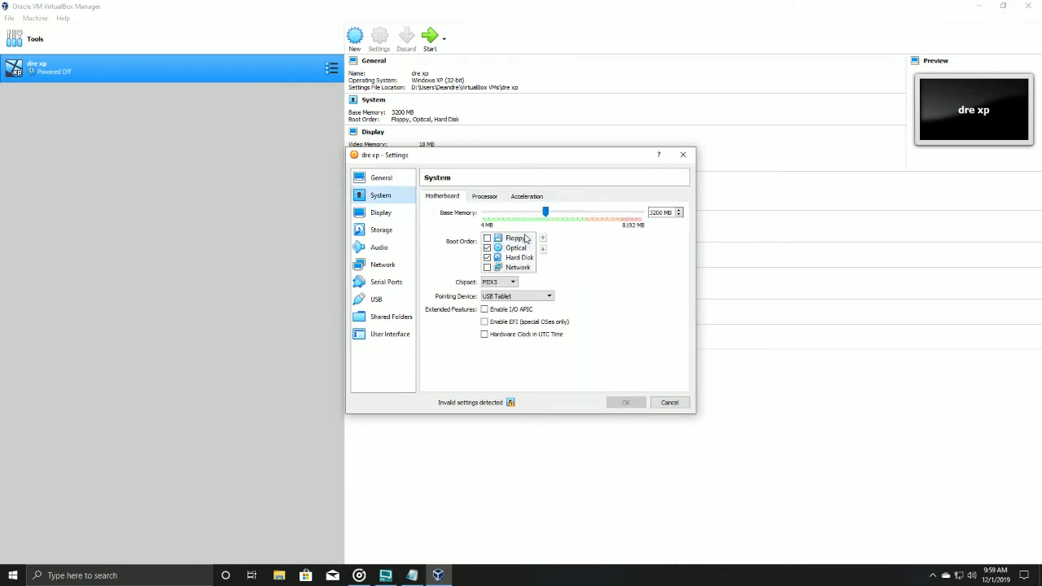
click(486, 310)
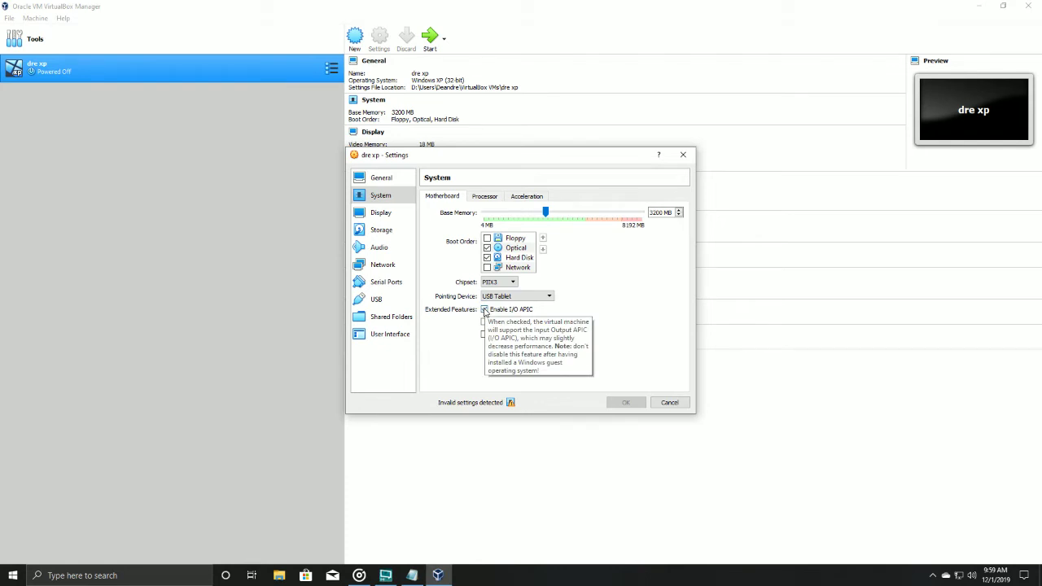
click(485, 311)
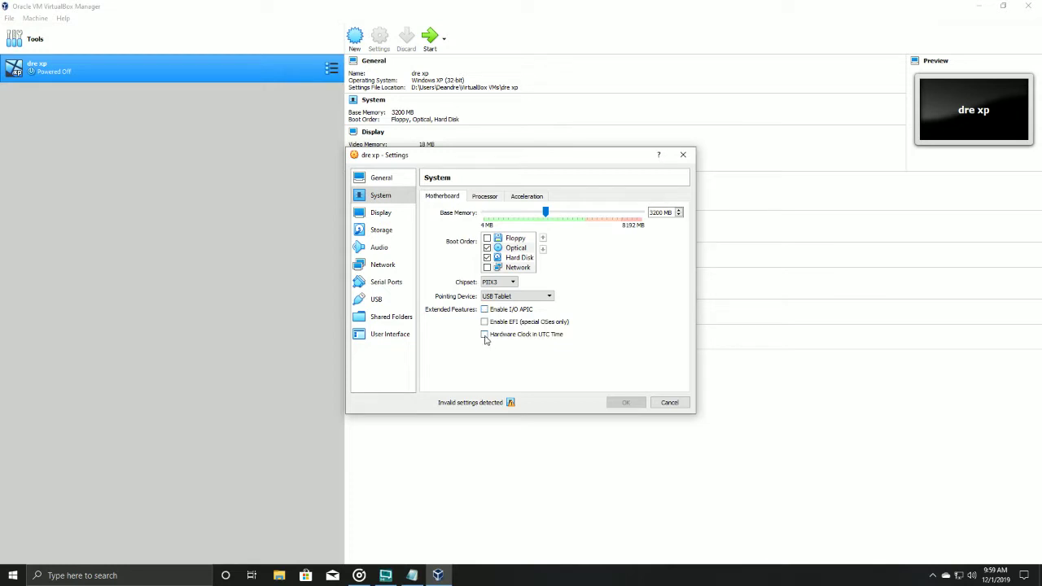
click(482, 198)
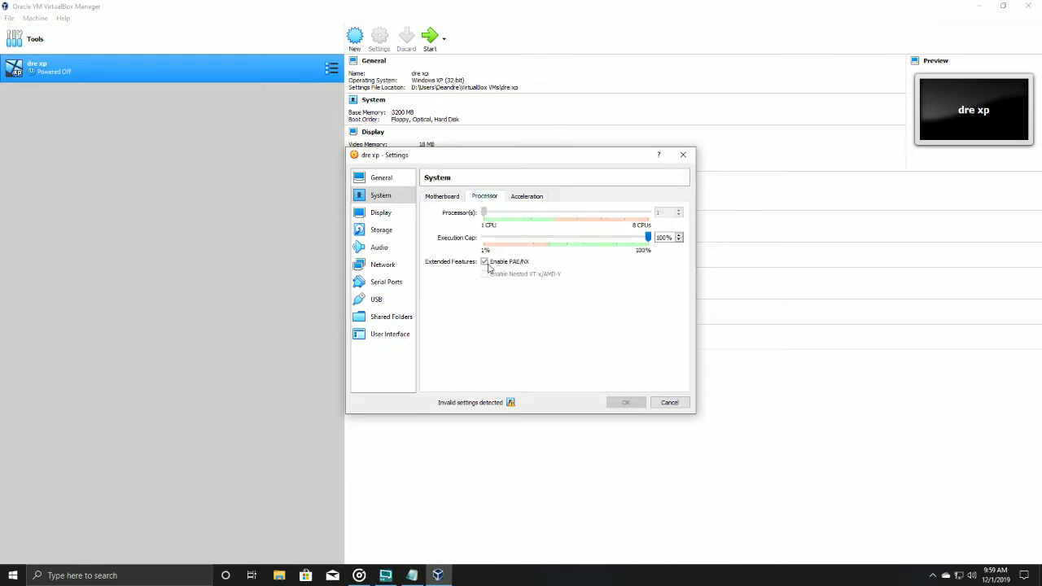
click(520, 198)
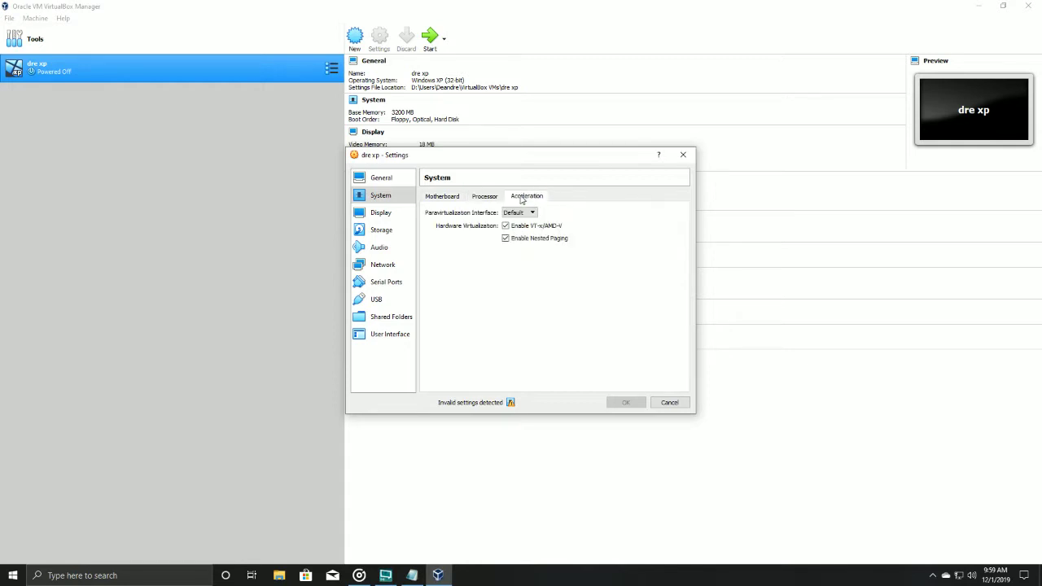
click(506, 226)
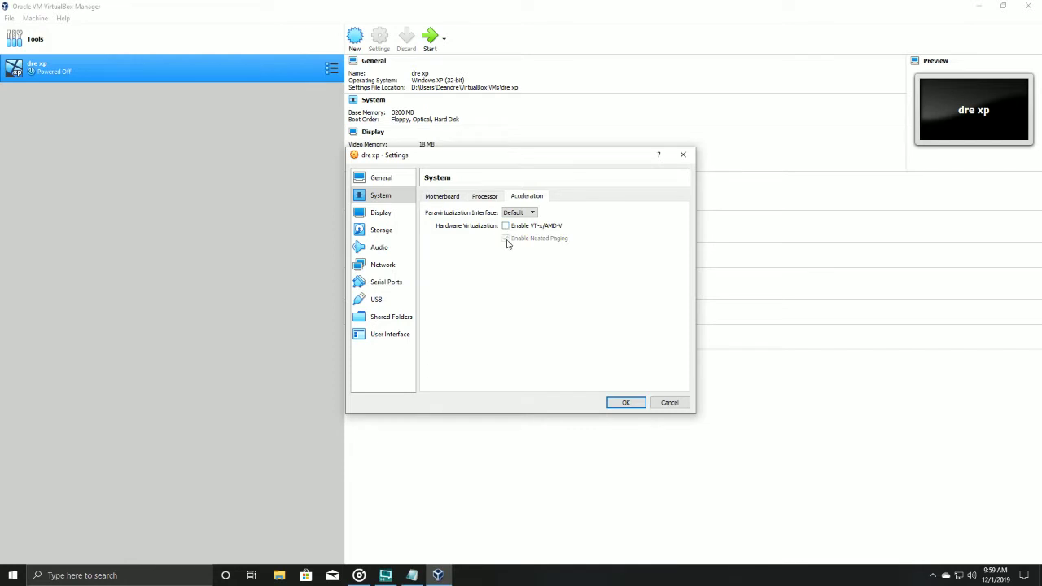
click(444, 198)
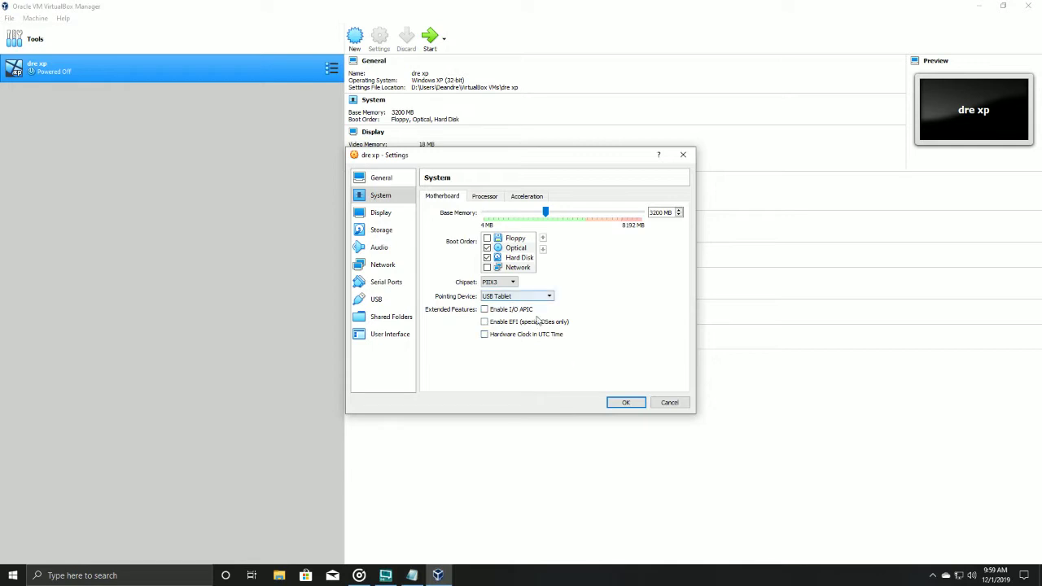
click(625, 402)
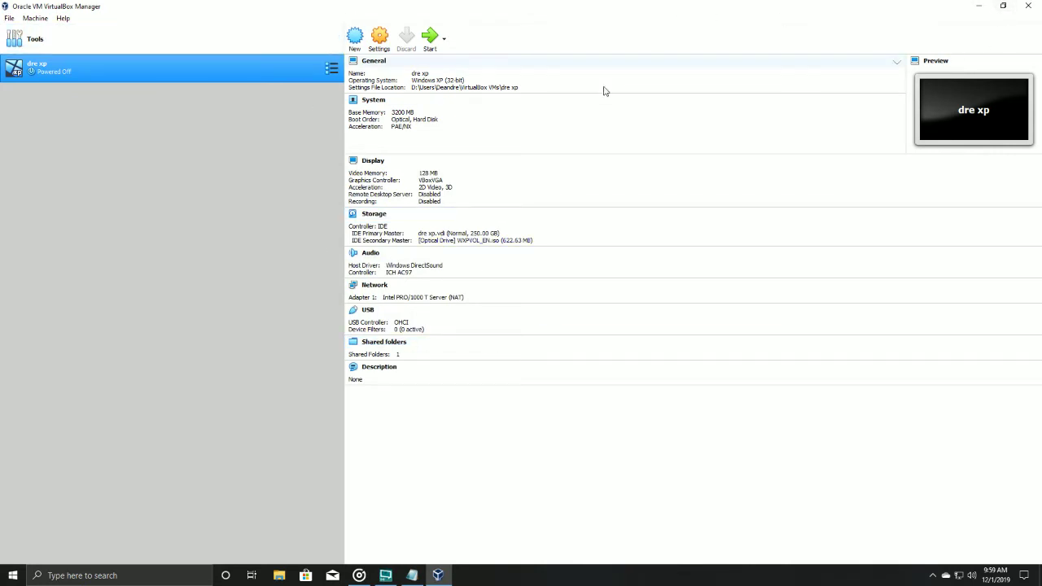
Start the dre xp virtual machine, acknowledging the execution warning, and maximize its window.
click(430, 41)
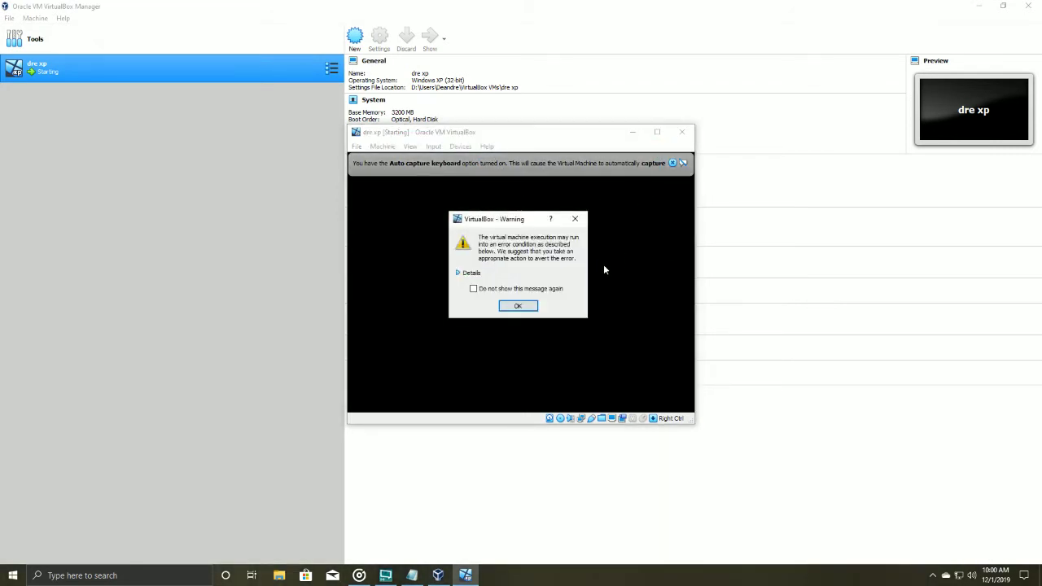
click(515, 305)
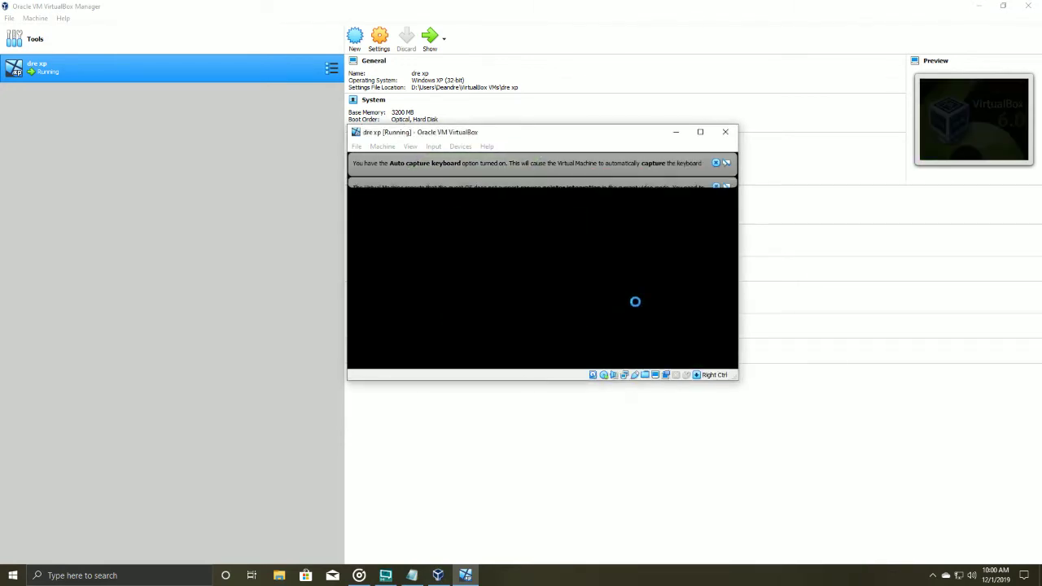
click(701, 132)
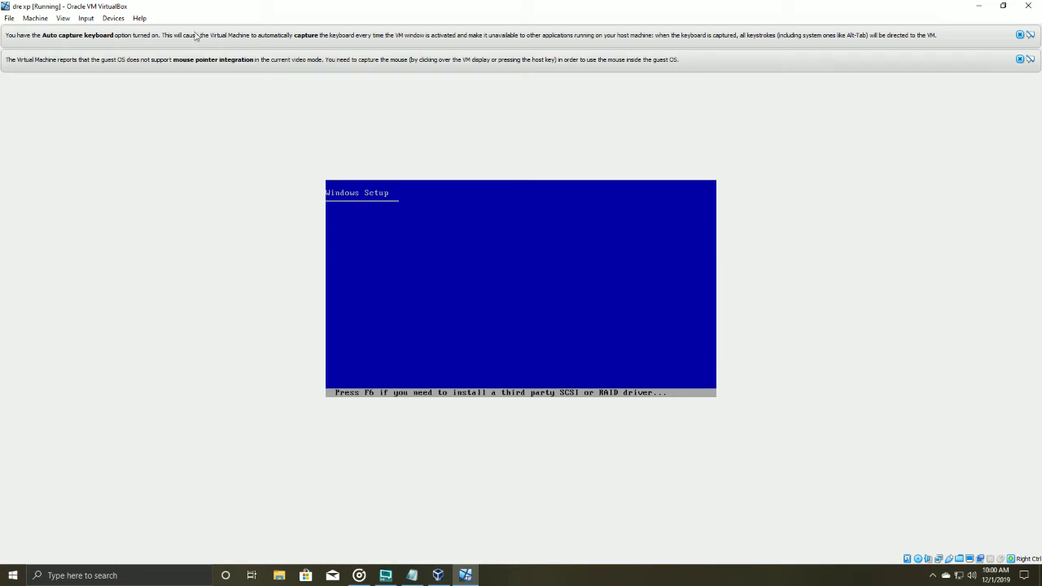
Show the running machine in a maximized scaled-mode window and dismiss its keyboard-capture and mouse-integration notices.
click(62, 18)
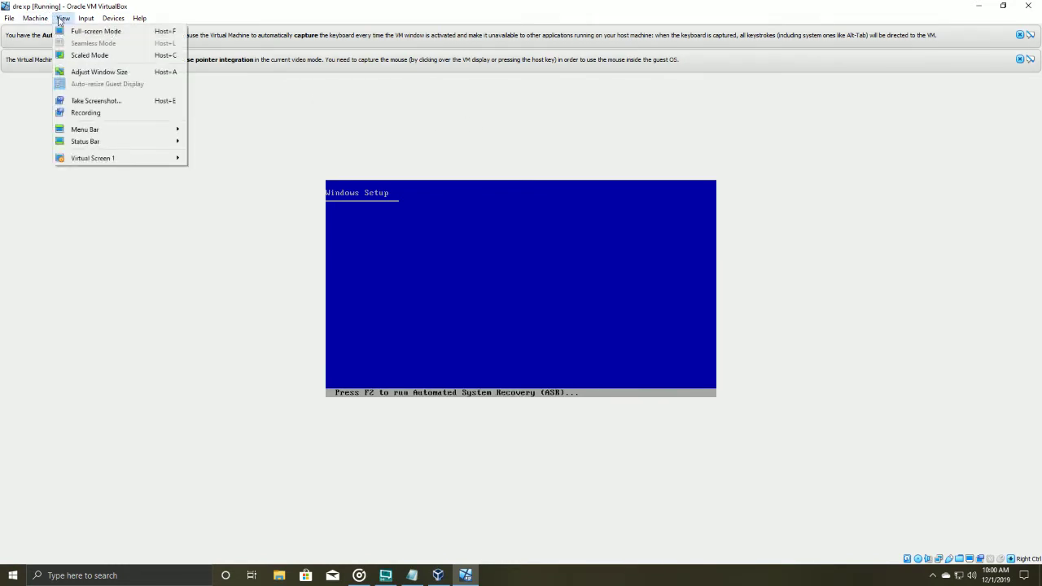
click(92, 54)
click(497, 333)
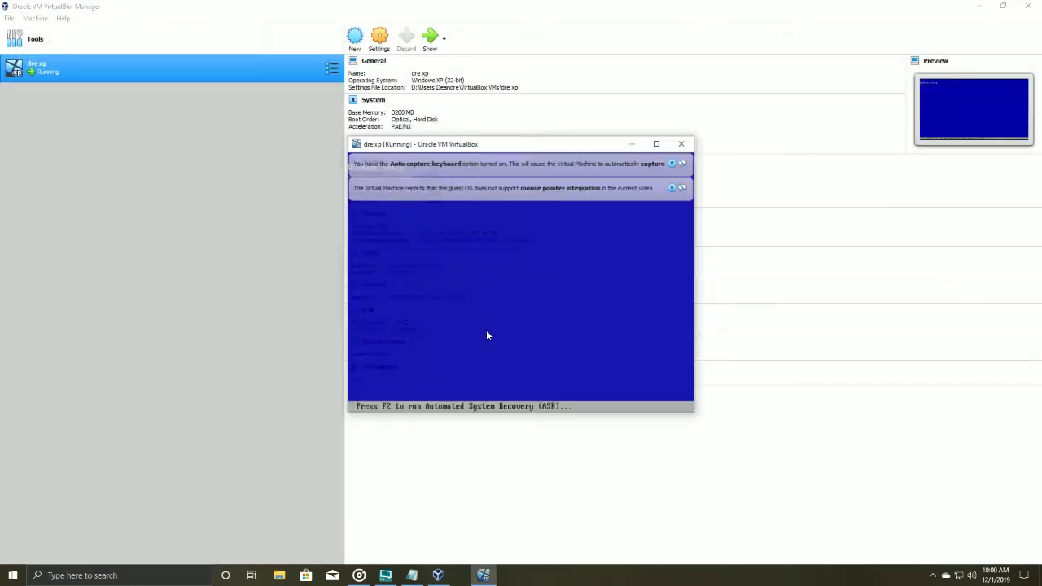
click(657, 143)
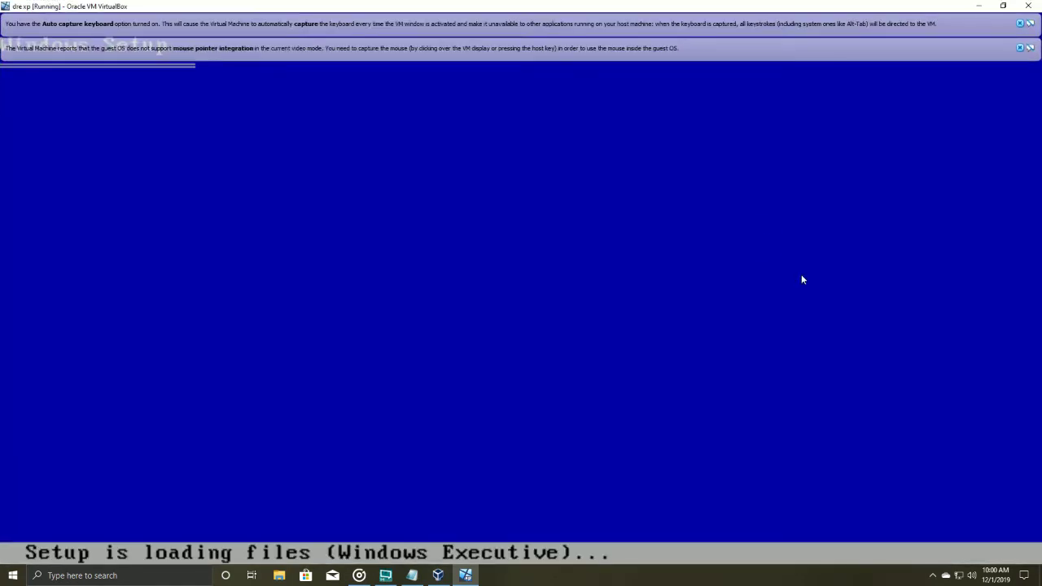
click(1031, 48)
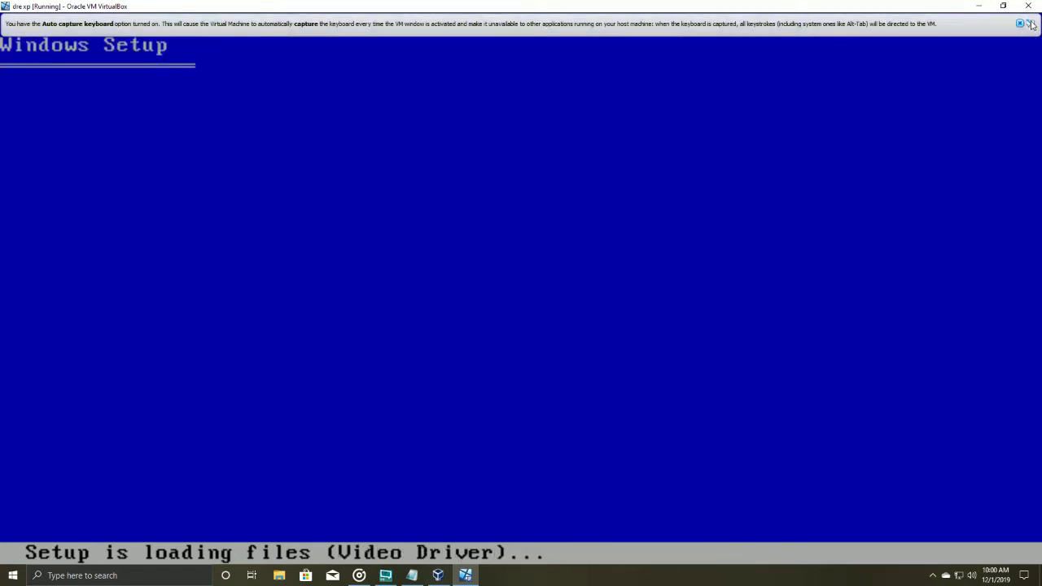
click(1030, 25)
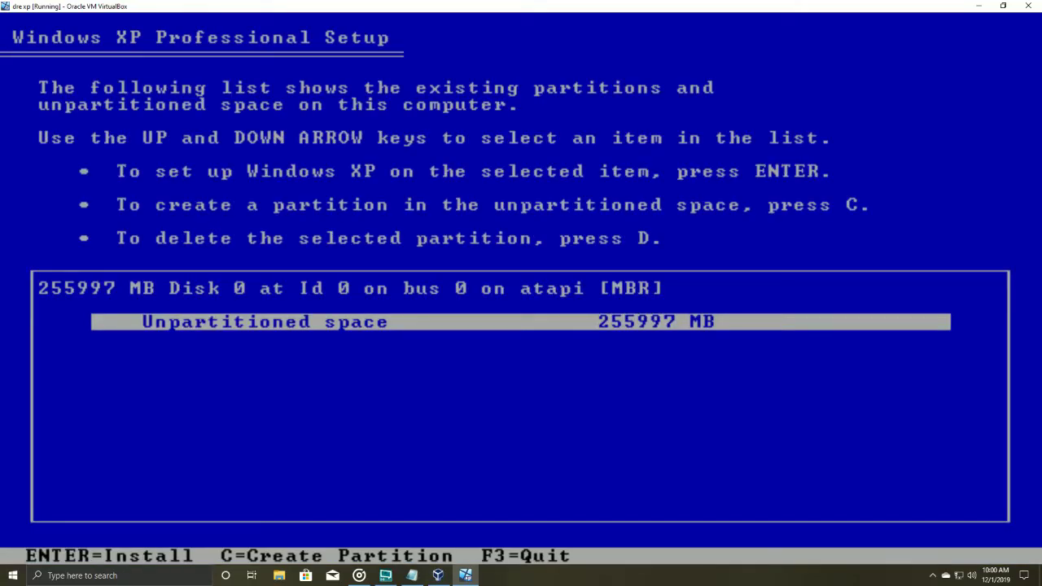
Set up Windows XP on the unpartitioned space, formatting the new partition with the quick NTFS option.
key(Return)
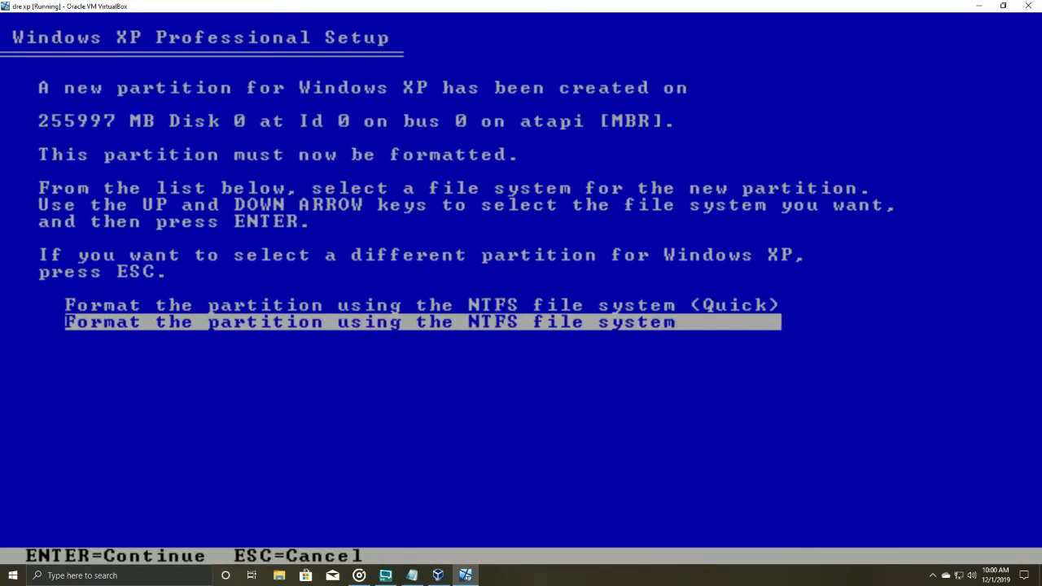
key(Up)
key(Return)
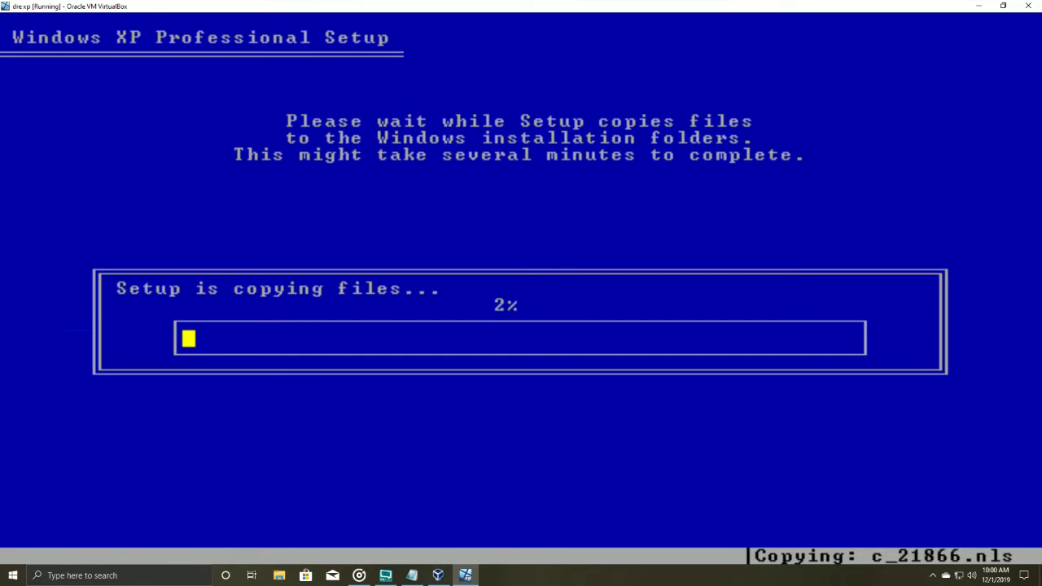
Close the Notepad window running on the host computer.
click(413, 575)
right_click(417, 576)
click(391, 556)
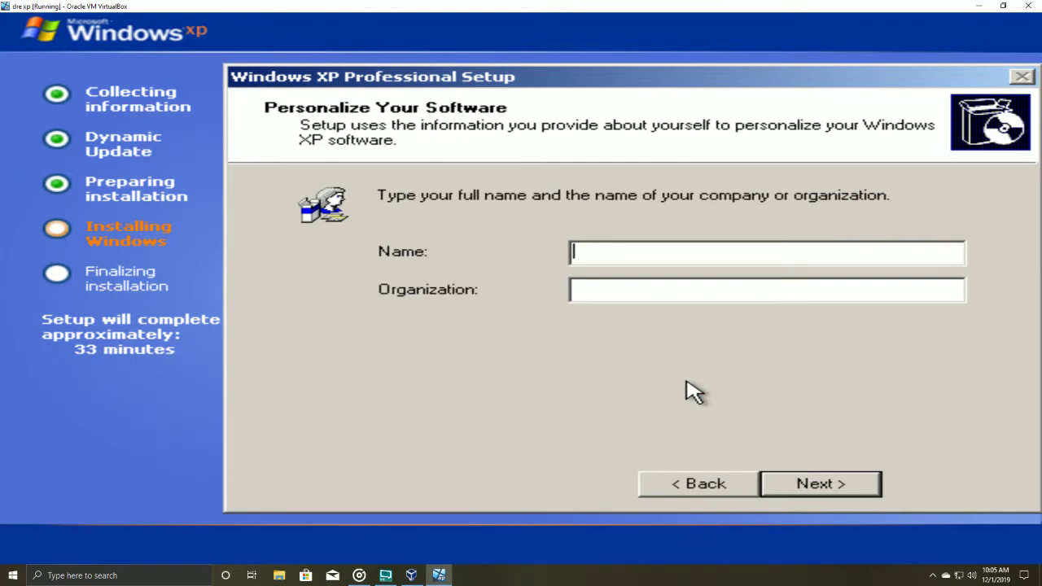
Personalize the Windows XP setup with the owner's full name and the organization Lokey Inc.
text(Deandre Hill)
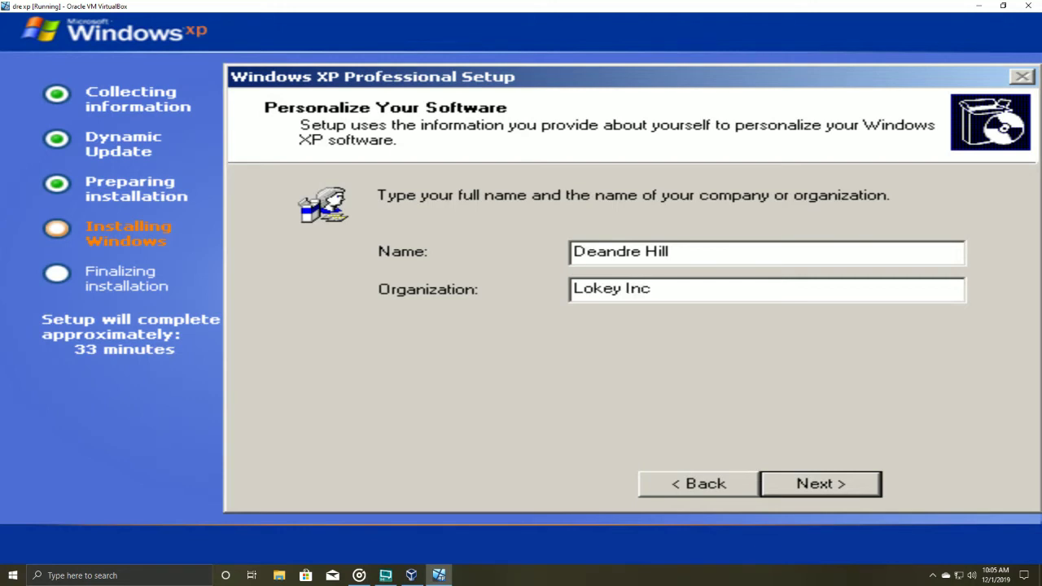
click(803, 483)
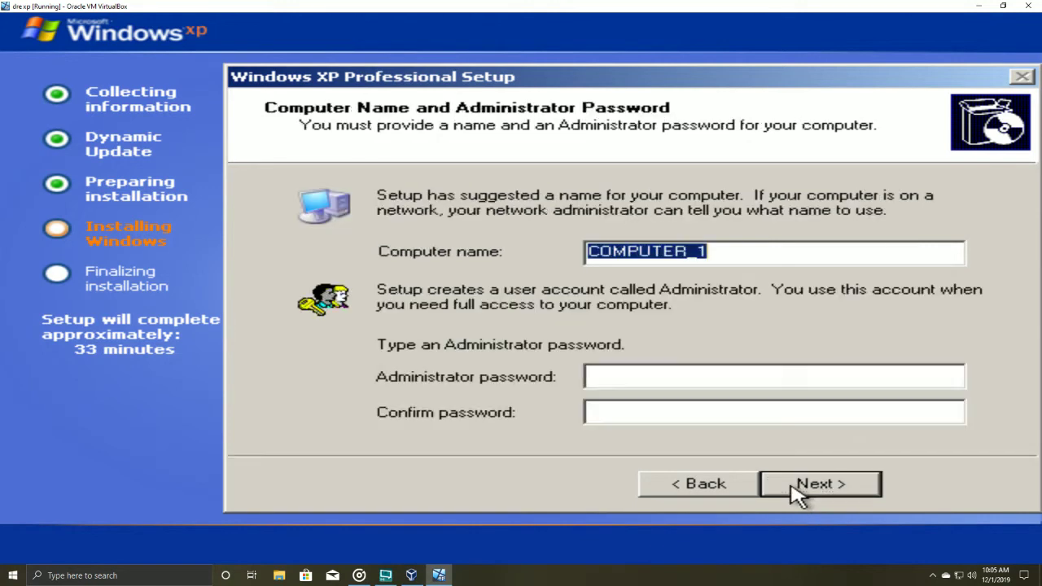
Name the computer COMPUTER_XP, then enter and confirm the Administrator password.
click(745, 254)
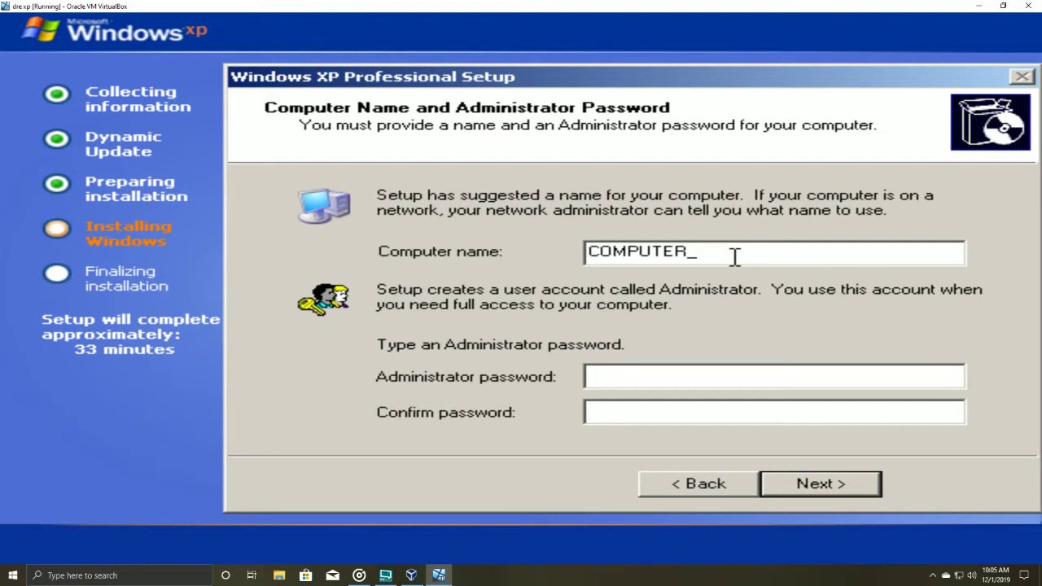
text(XP)
click(717, 377)
text(•)
text(***)
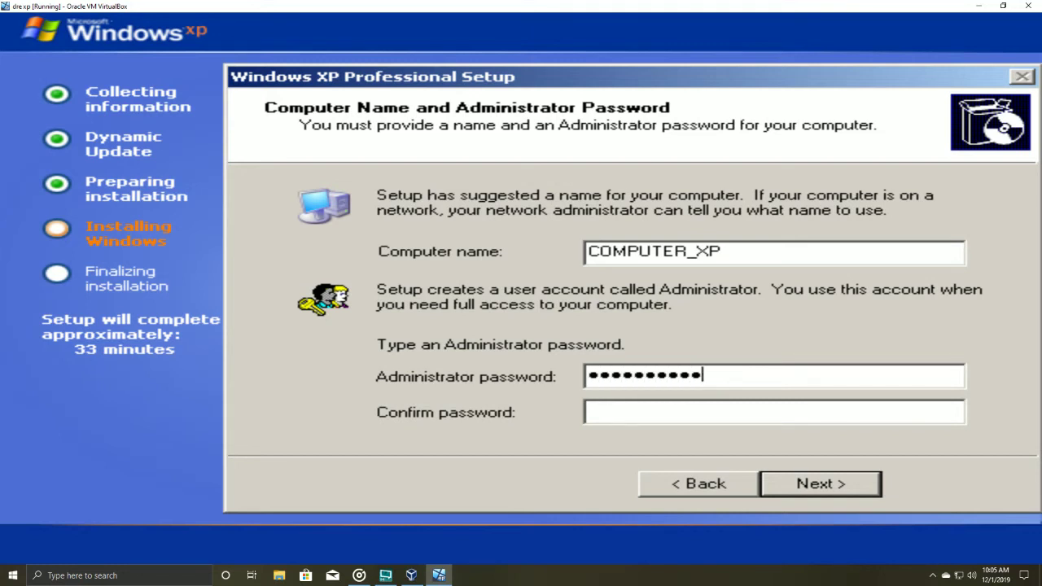
click(711, 404)
text(*********)
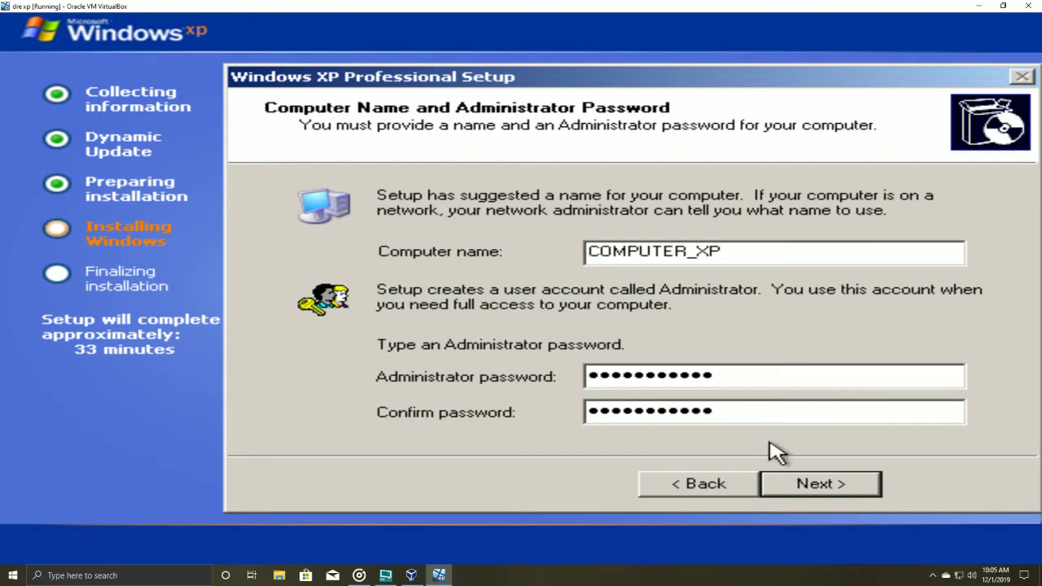
click(821, 489)
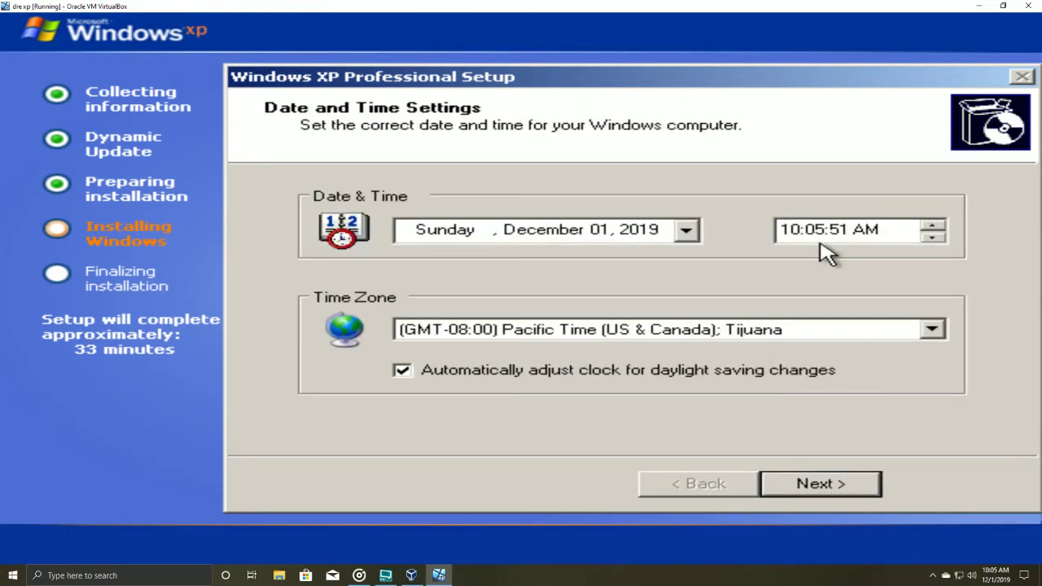
Set the time zone to (GMT-06:00) Central Time (US & Canada) and continue the installation.
click(745, 330)
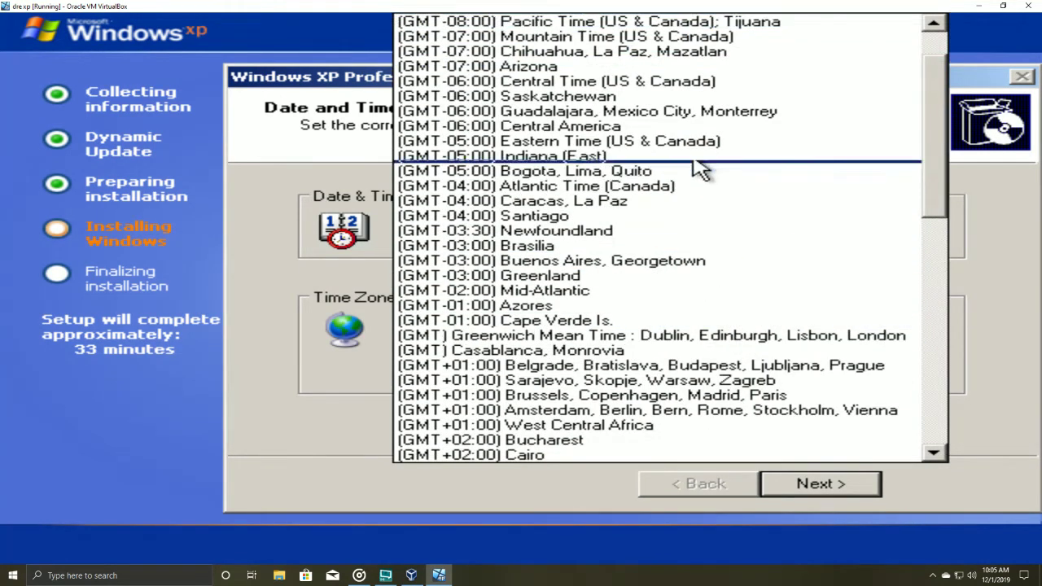
click(696, 82)
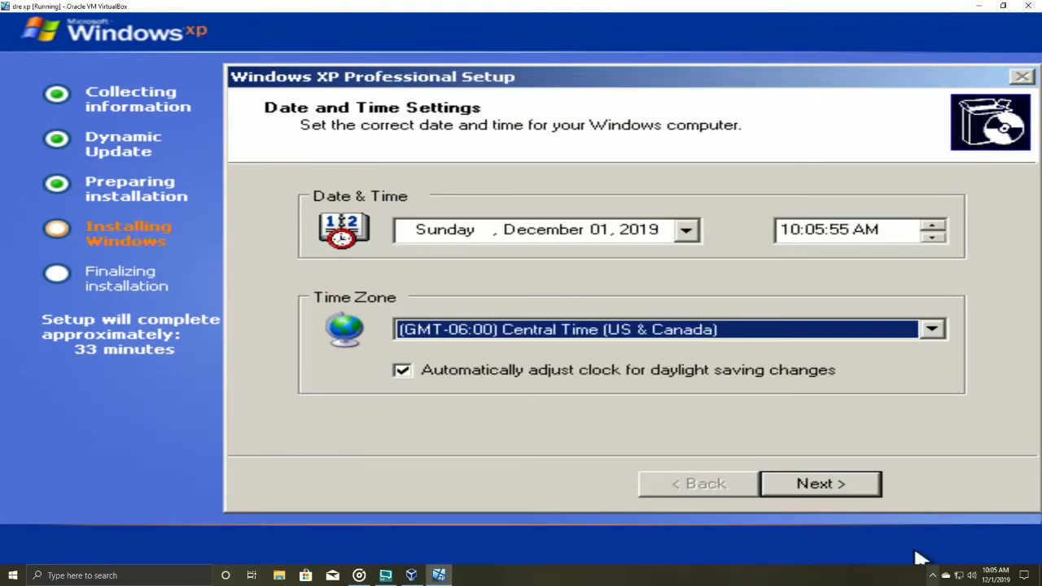
click(840, 483)
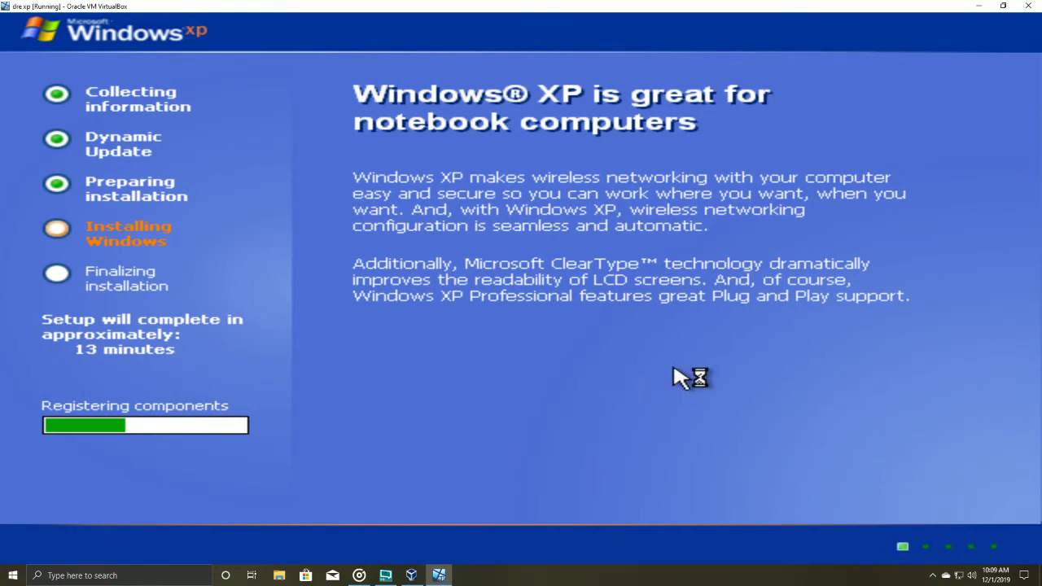
click(412, 576)
click(439, 576)
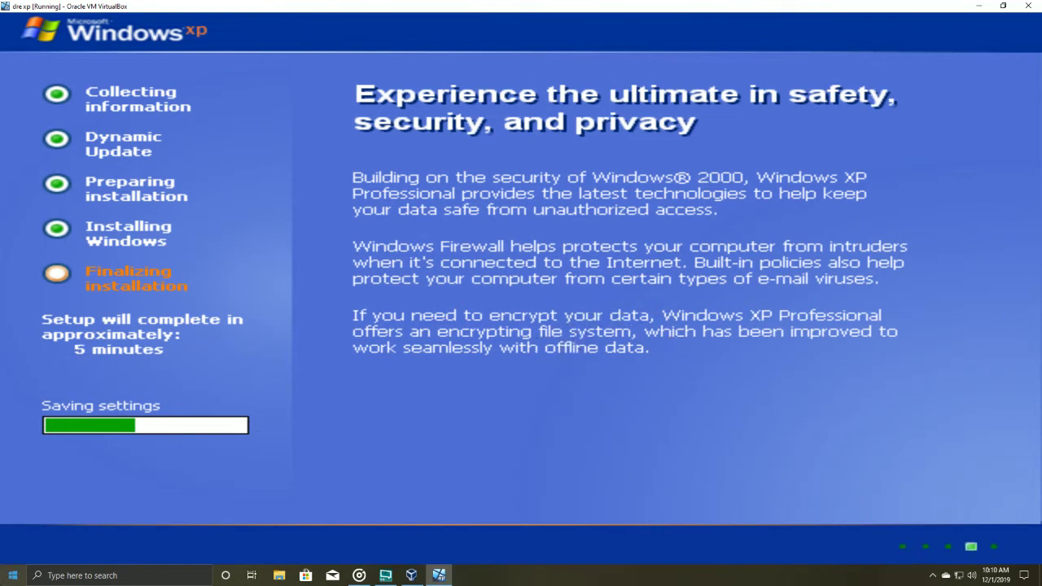
click(12, 575)
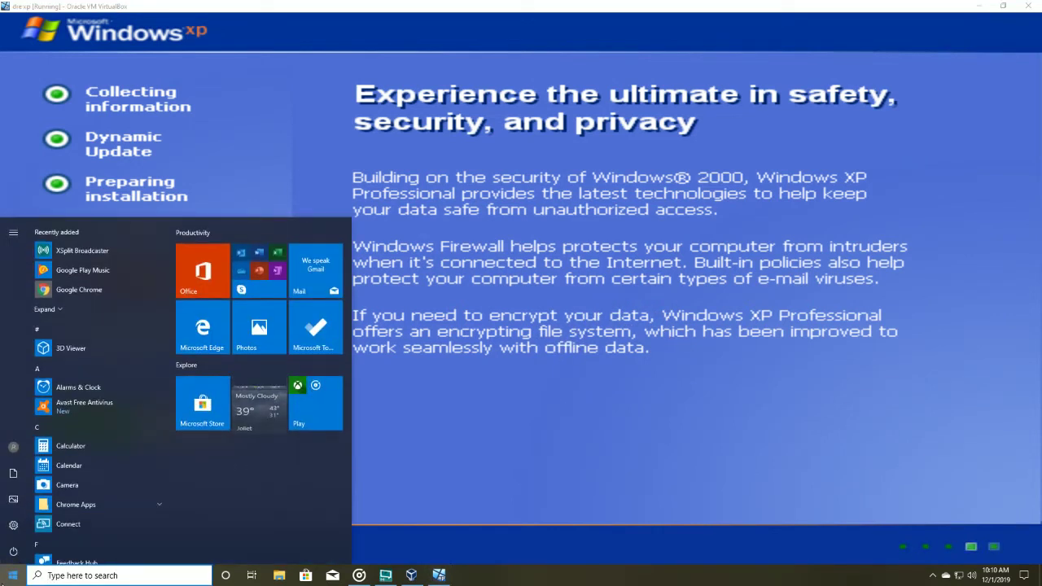
scroll(132, 391, down, 3)
scroll(132, 416, down, 2)
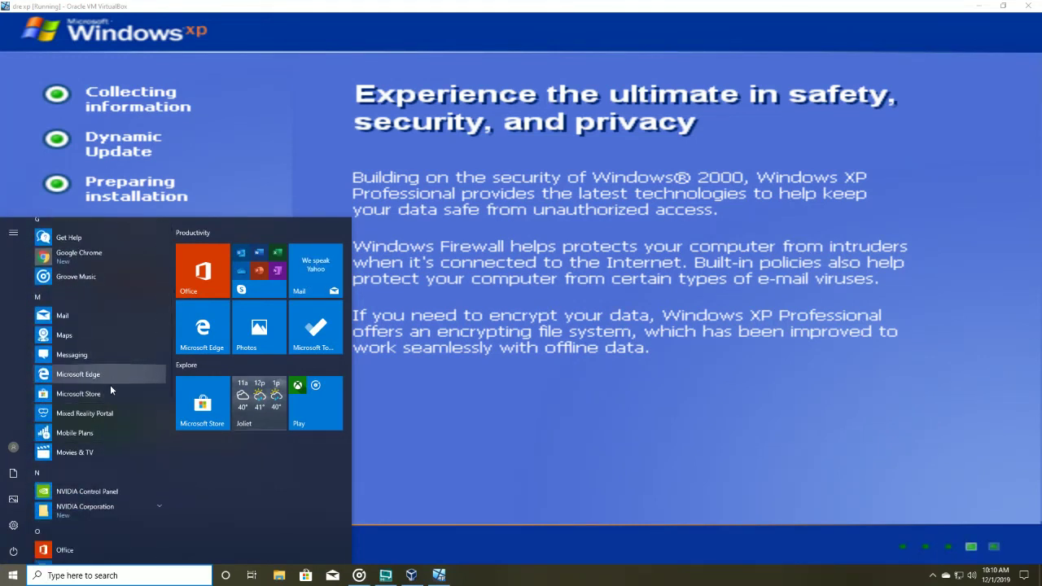
scroll(121, 423, down, 1)
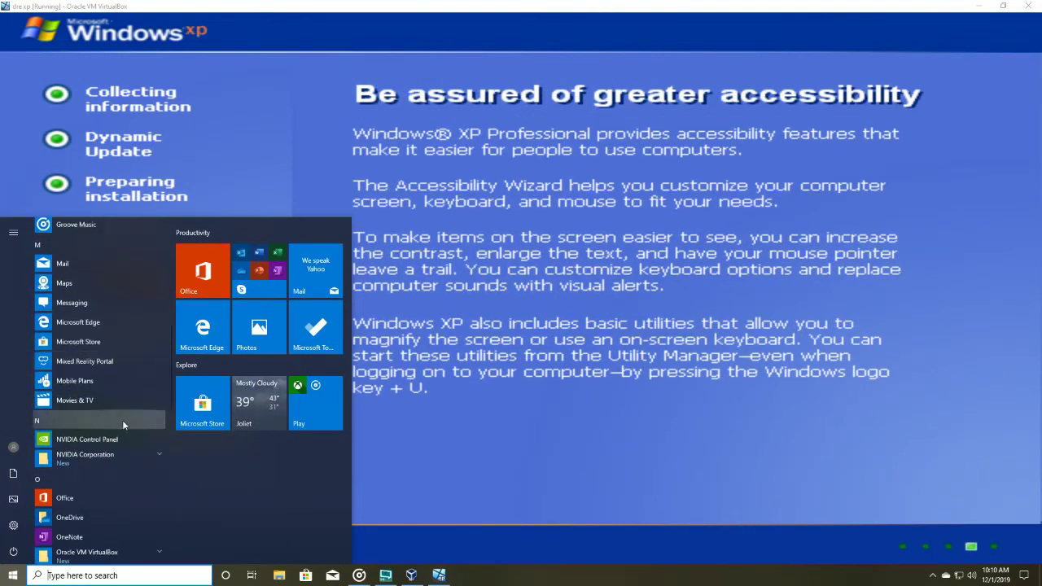
click(686, 491)
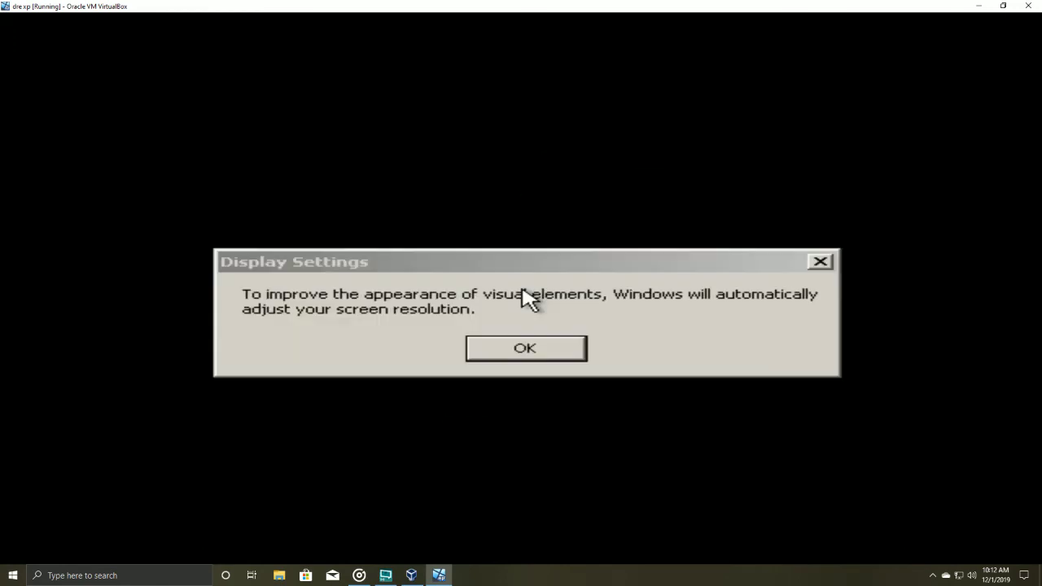
Accept the automatic screen resolution adjustment and keep the new monitor settings.
click(503, 349)
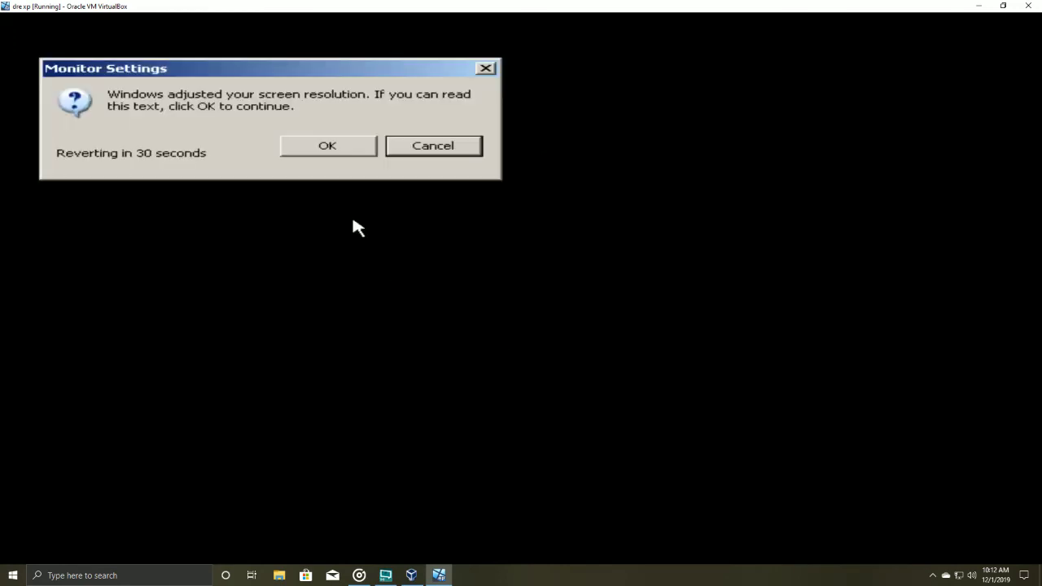
click(328, 147)
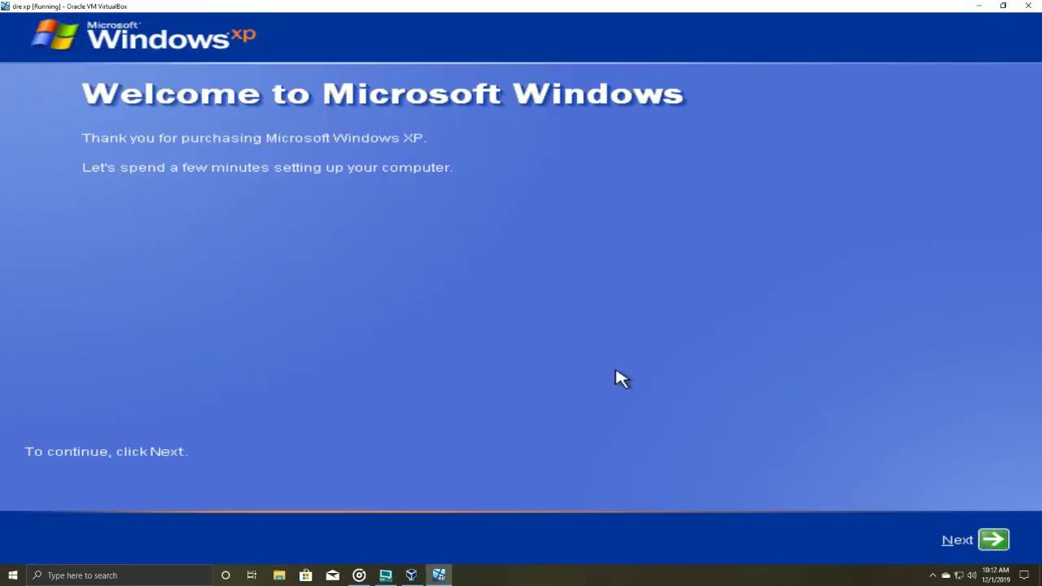
Turn on Automatic Updates and have the computer connect to the Internet through a local area or home network.
click(992, 544)
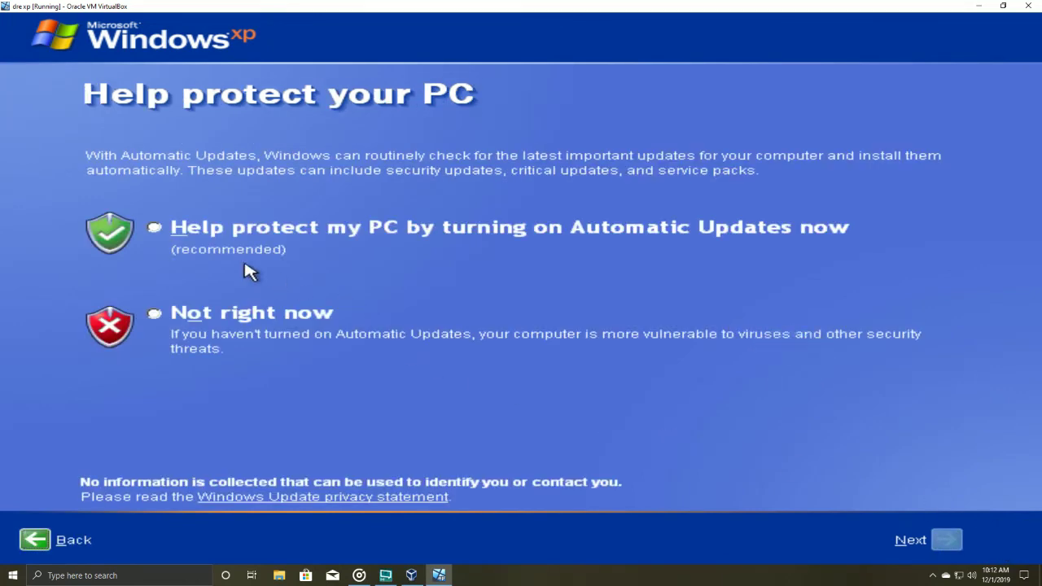
click(154, 227)
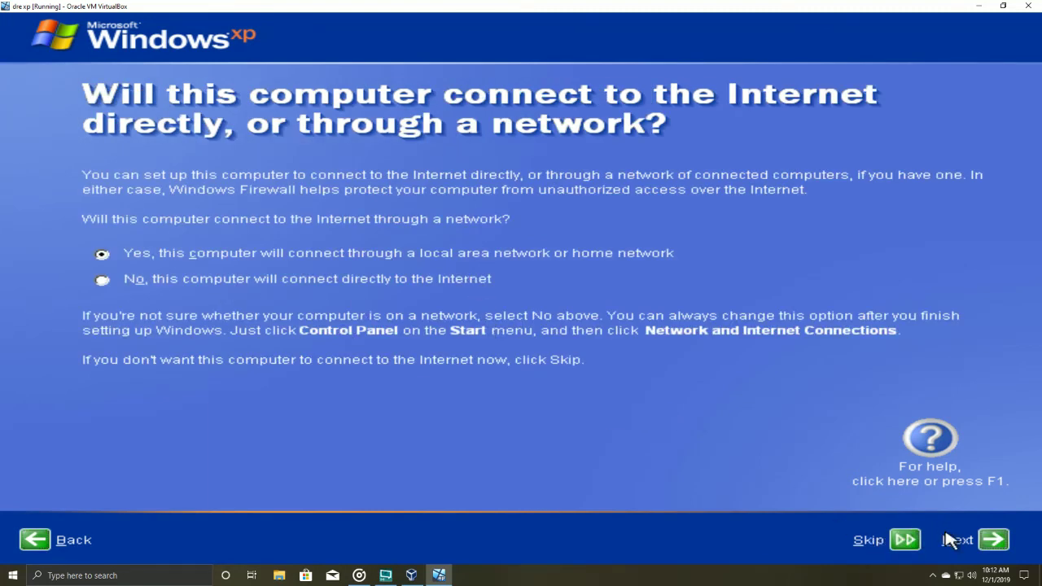
click(993, 546)
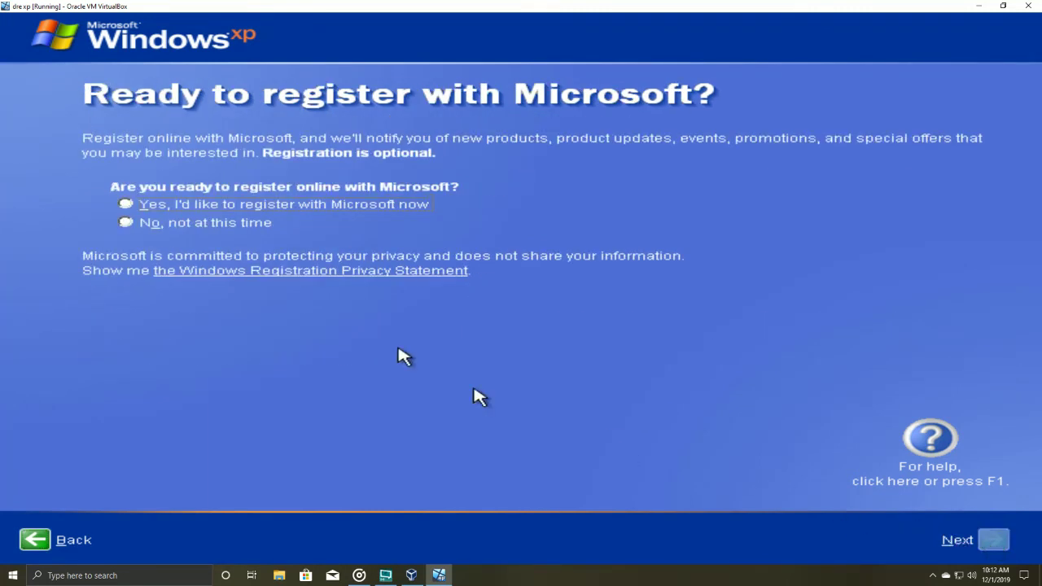
Decline online registration with Microsoft and finish the setup with the owner's first name as the only user account.
click(208, 225)
click(996, 541)
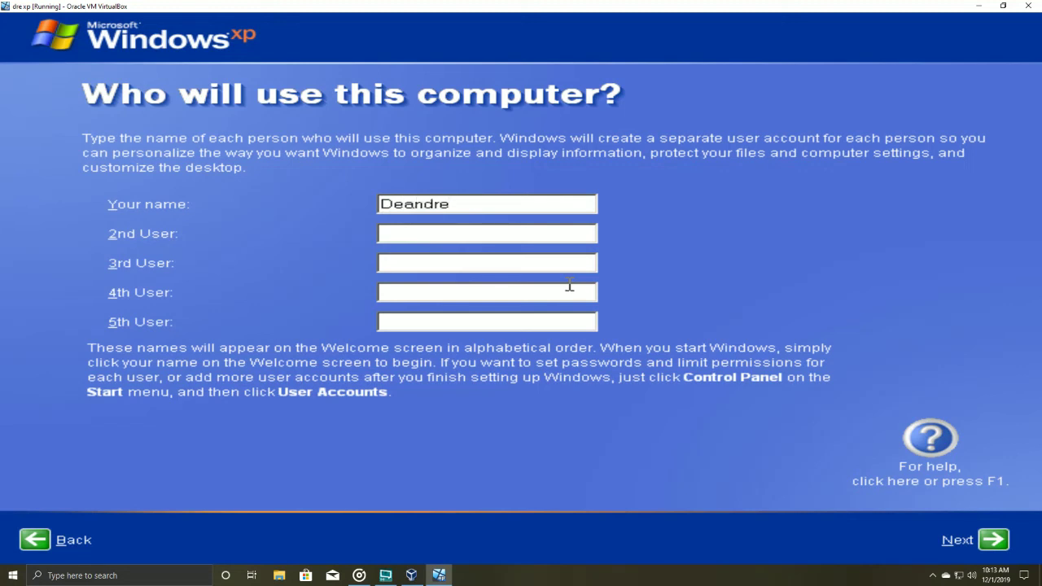
click(997, 542)
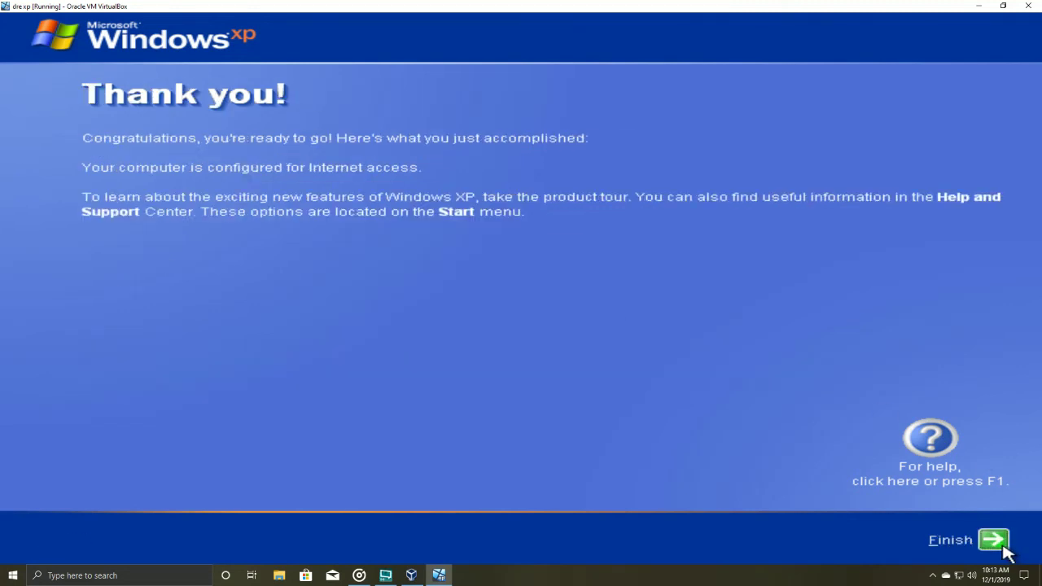
click(1004, 549)
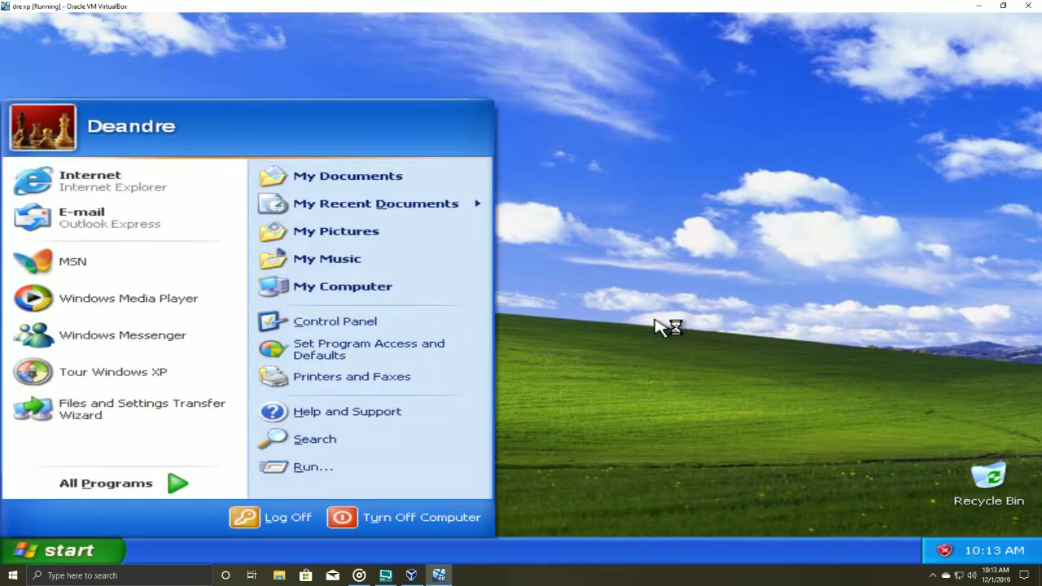
Open My Computer in Windows XP and dismiss the antivirus warning and Windows XP tour notifications.
click(660, 326)
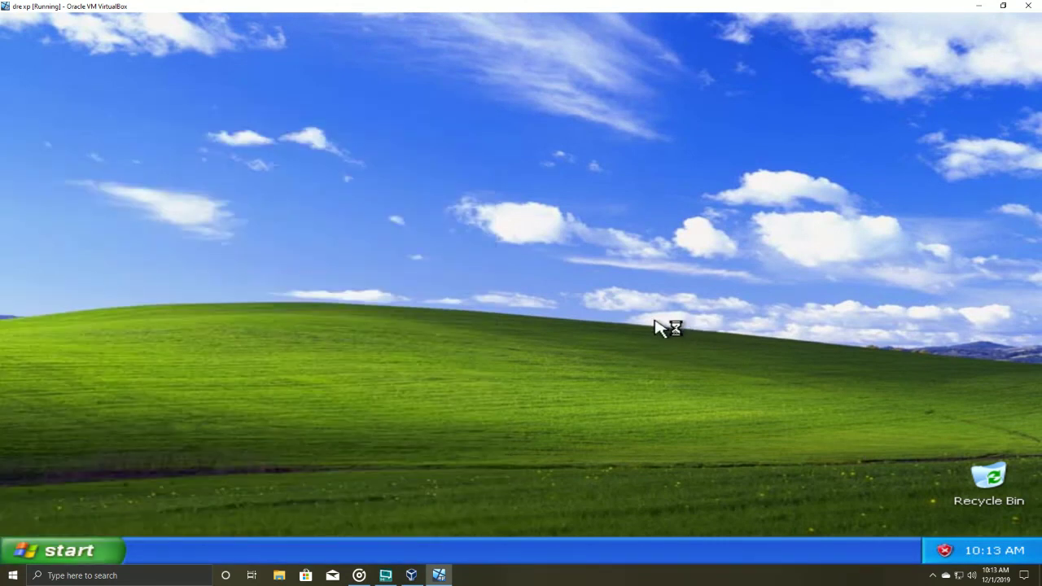
click(91, 555)
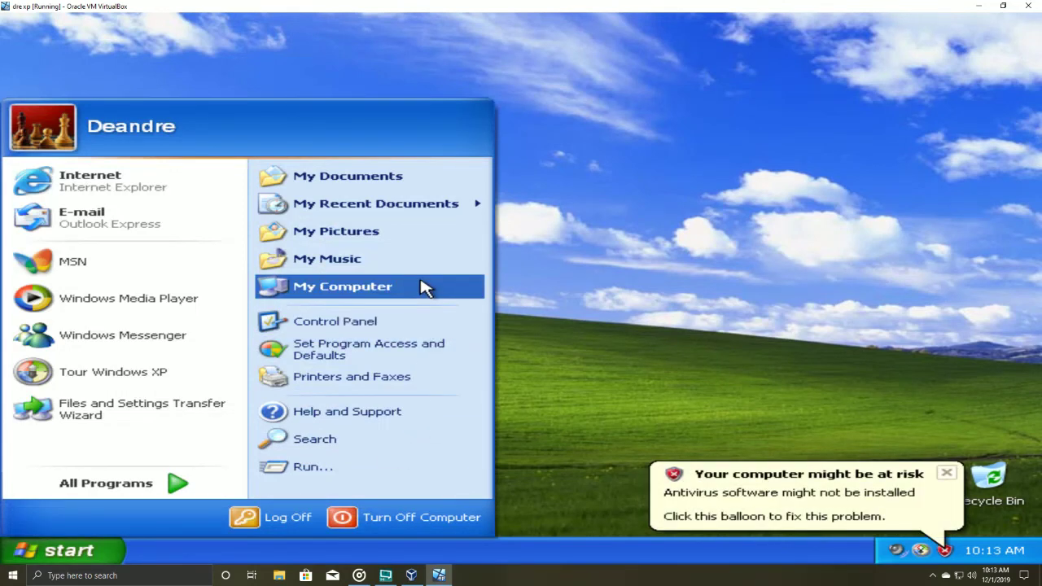
click(423, 286)
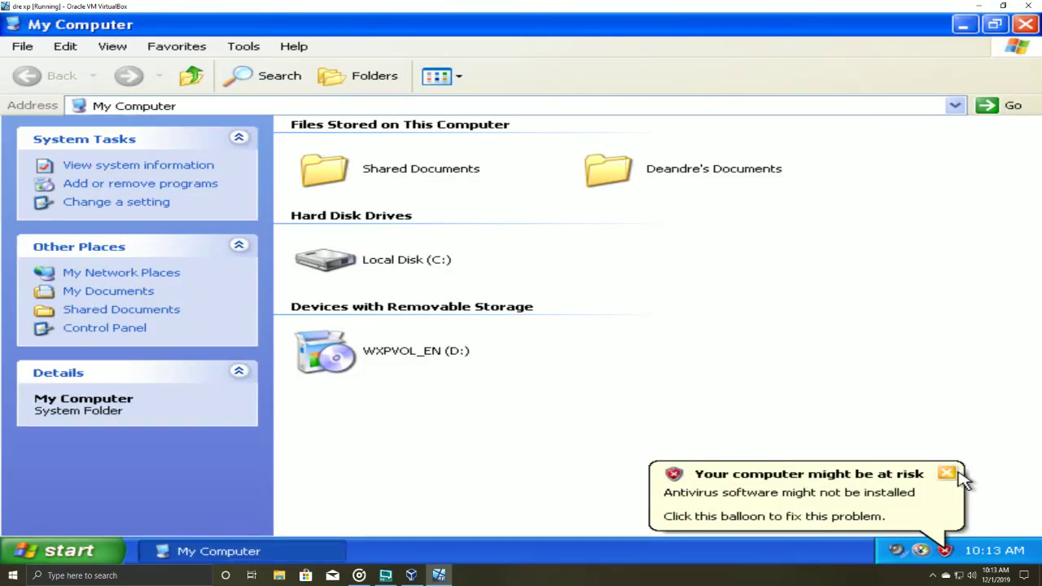
click(956, 473)
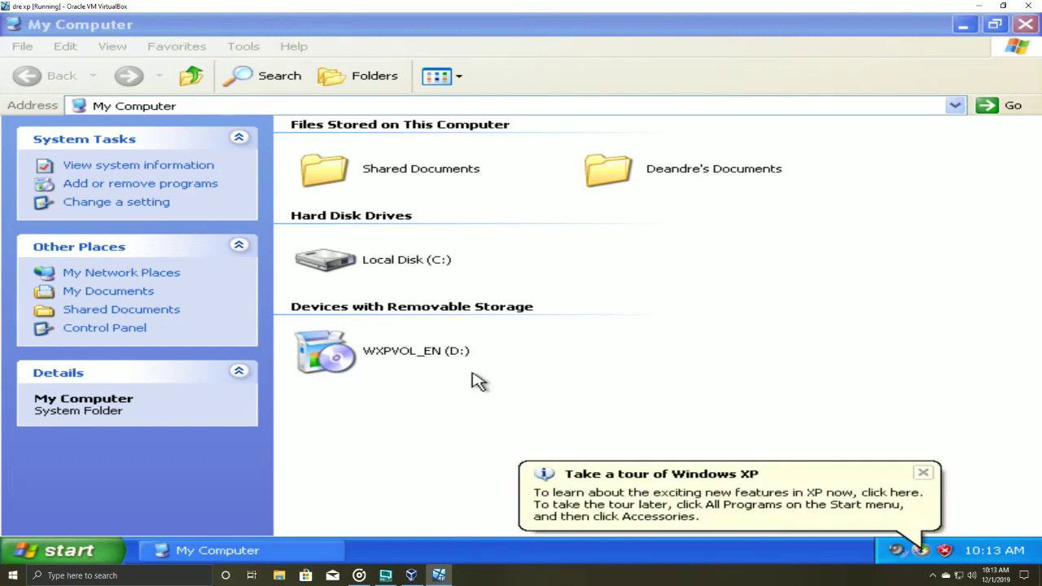
click(923, 474)
Run AutoPlay on the WXPVOL_EN (D:) disc and view its additional tasks.
double_click(434, 360)
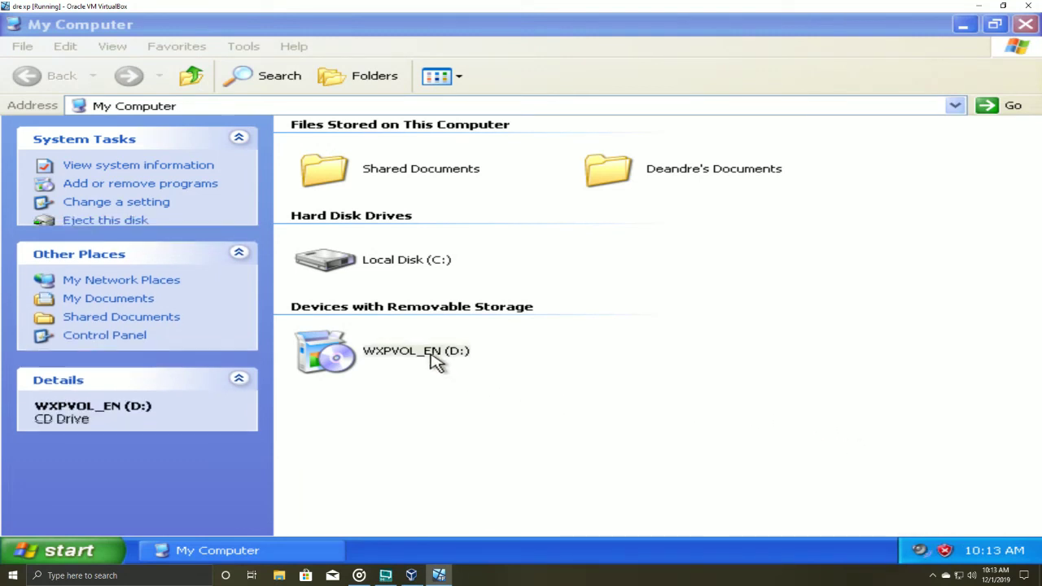
right_click(430, 355)
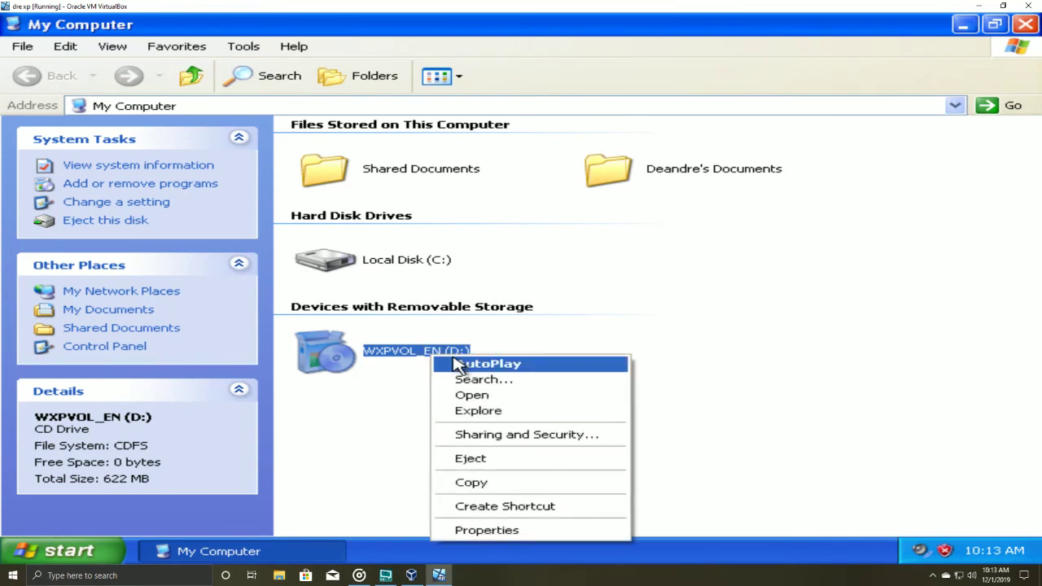
click(474, 365)
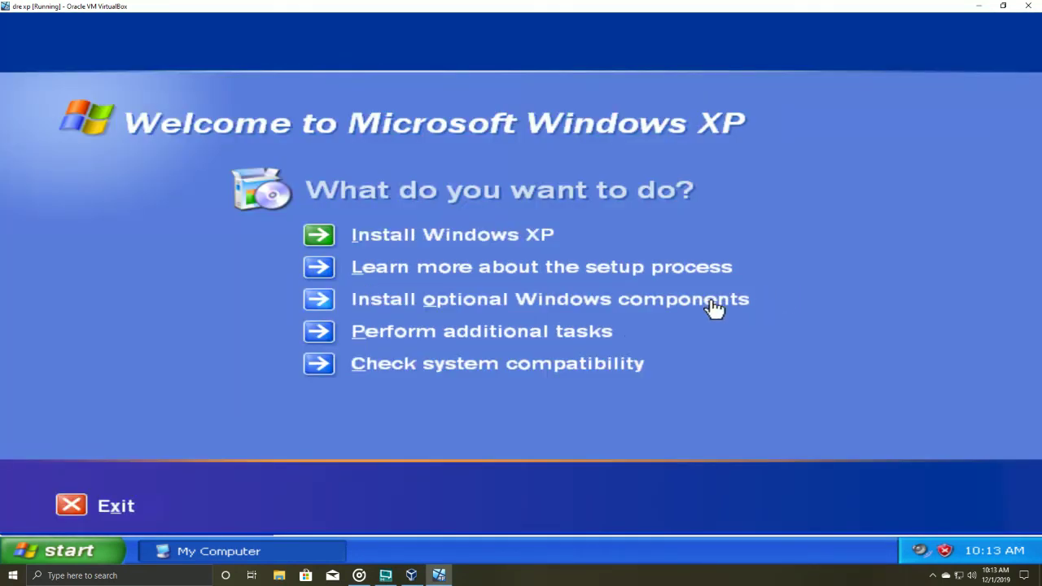
click(382, 329)
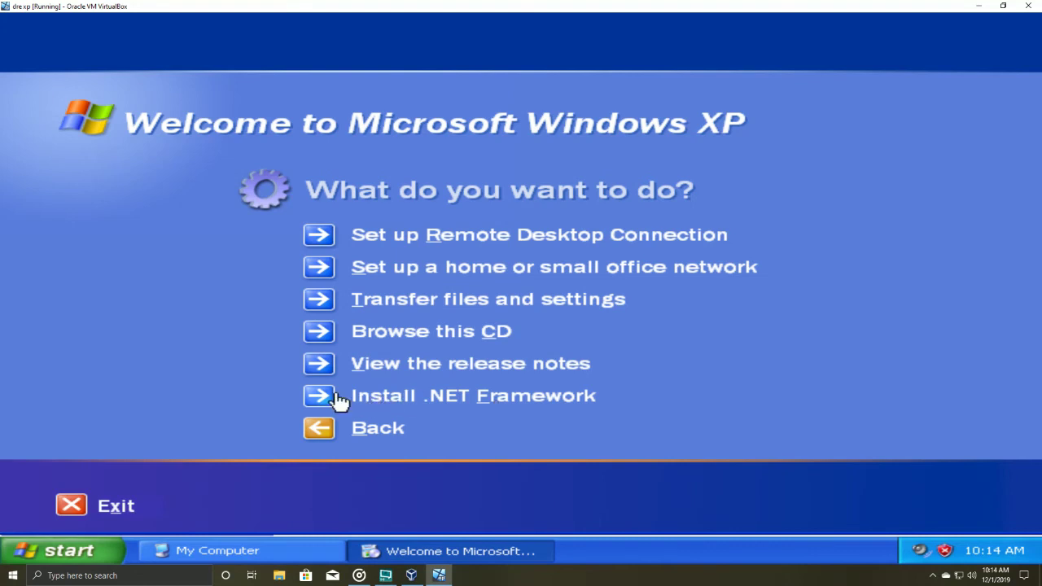
Close the My Computer window and exit the Windows XP disc's welcome screen.
click(300, 547)
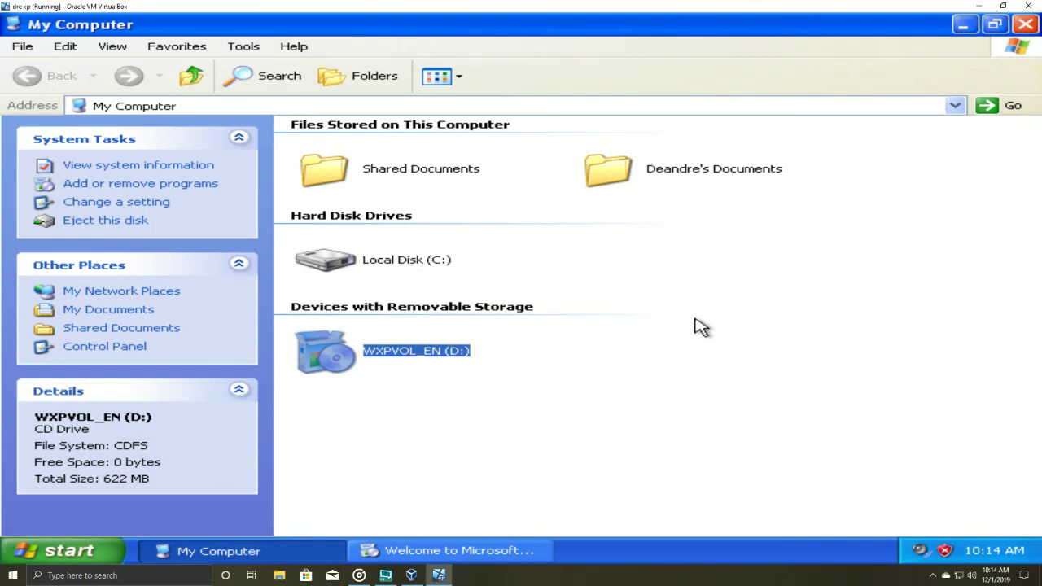
click(1033, 24)
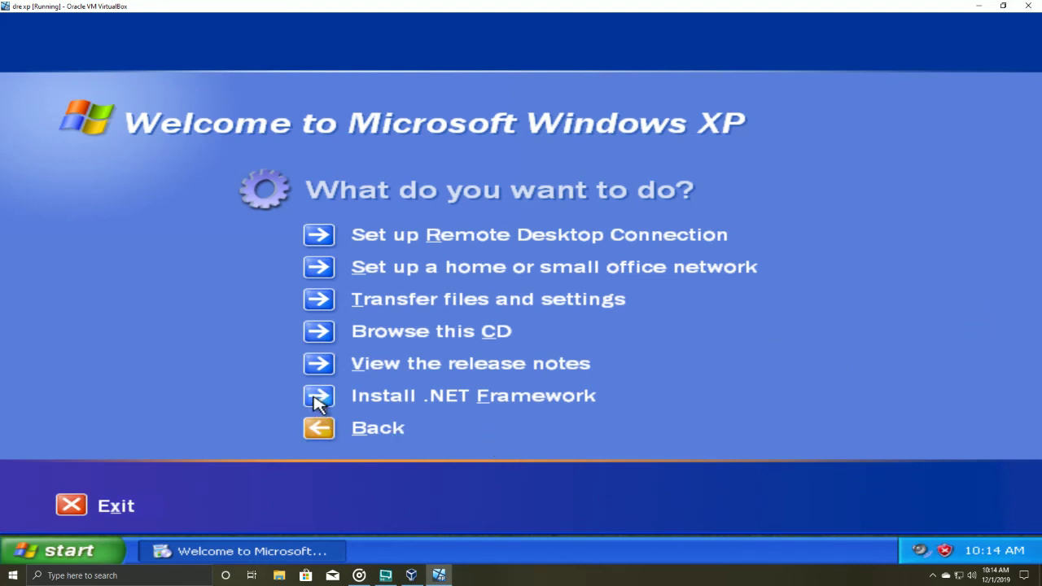
click(71, 507)
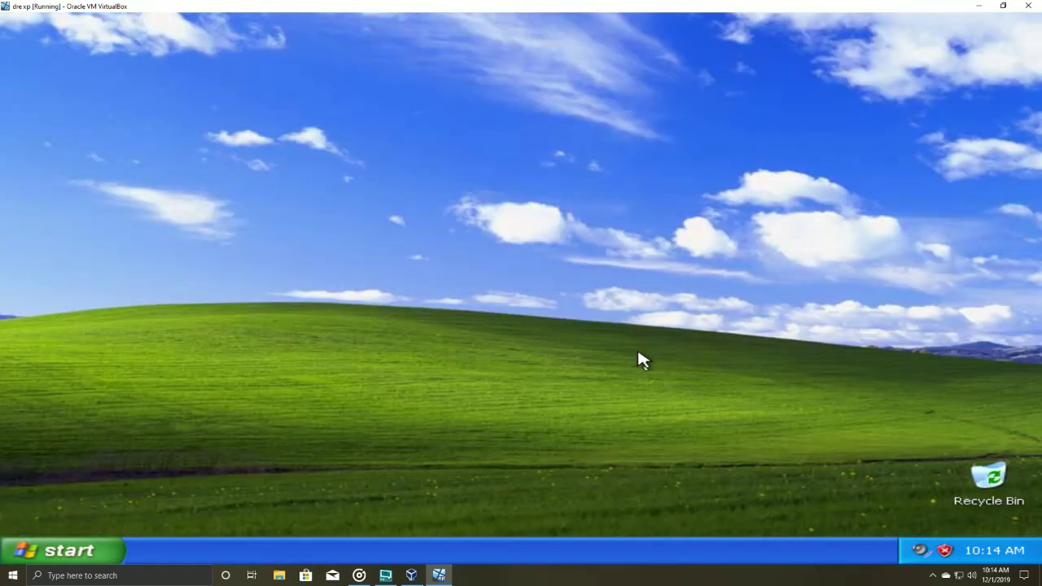
Reopen My Computer from the Windows XP desktop.
click(113, 551)
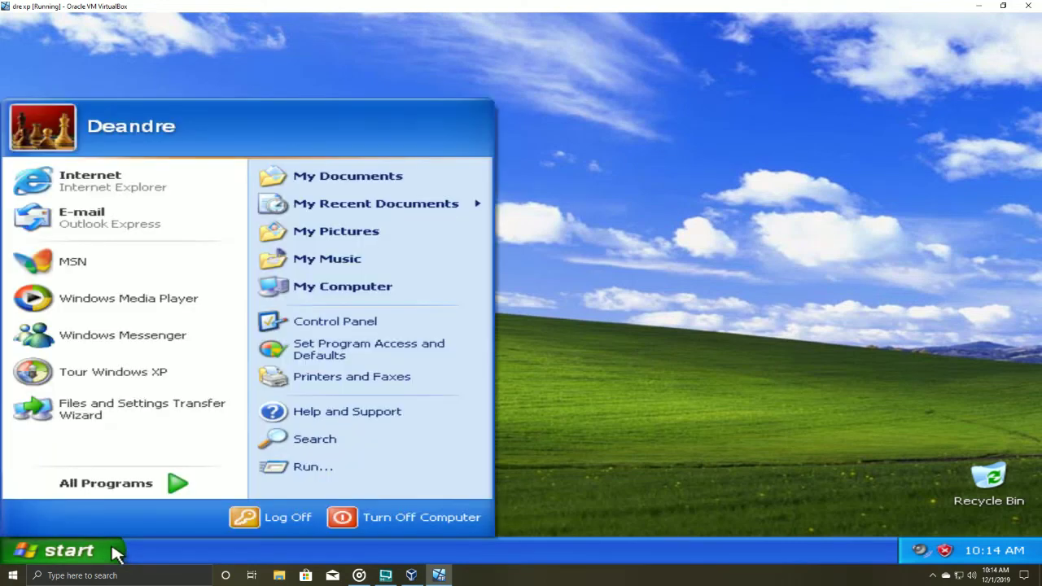
click(398, 298)
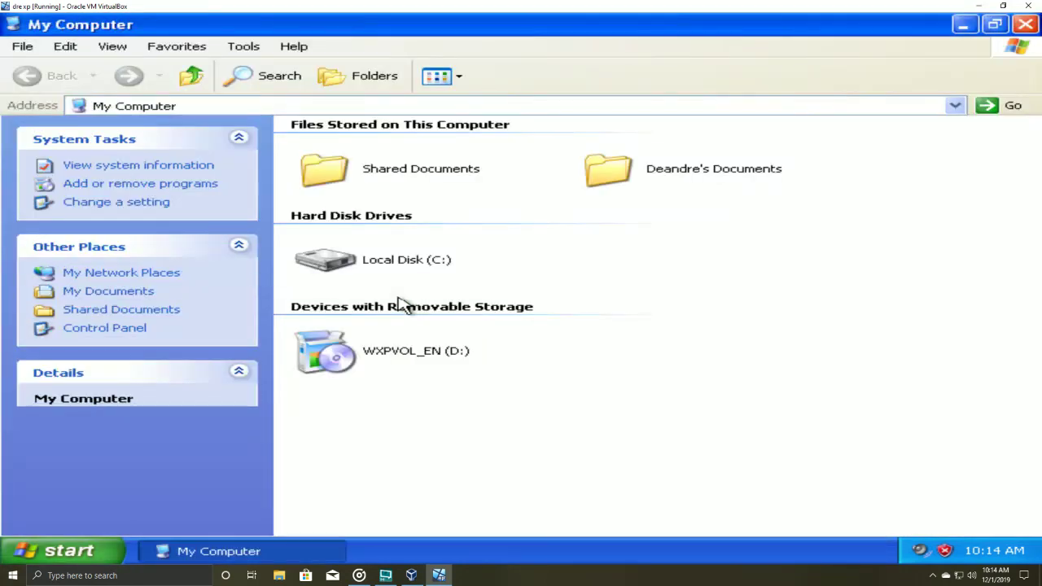
Browse the WXPVOL_EN (D:) disc's files down to the VALUEADD\MSFT\NET folder and close the folder window.
right_click(342, 353)
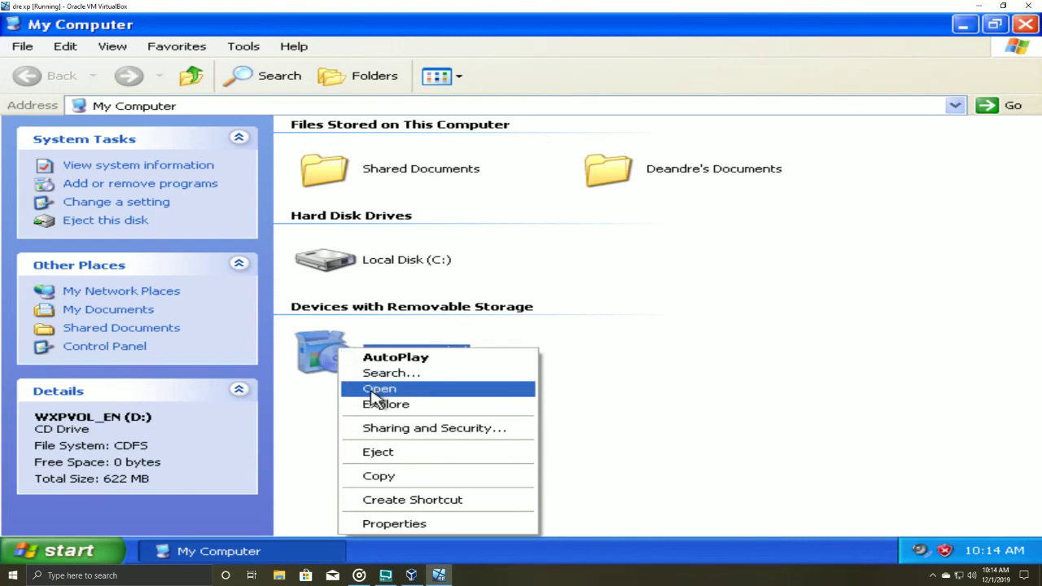
click(374, 393)
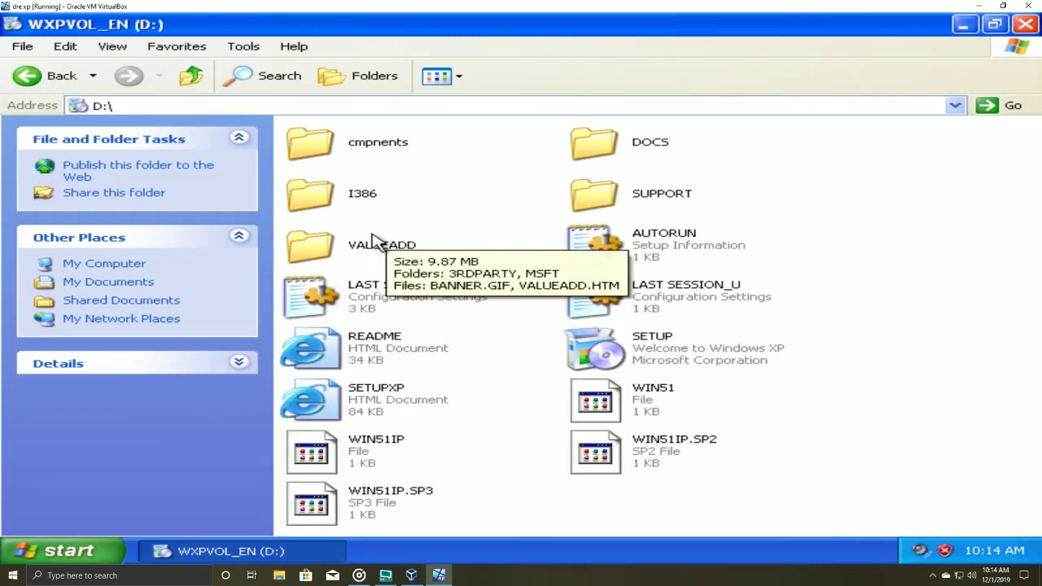
click(319, 259)
double_click(318, 253)
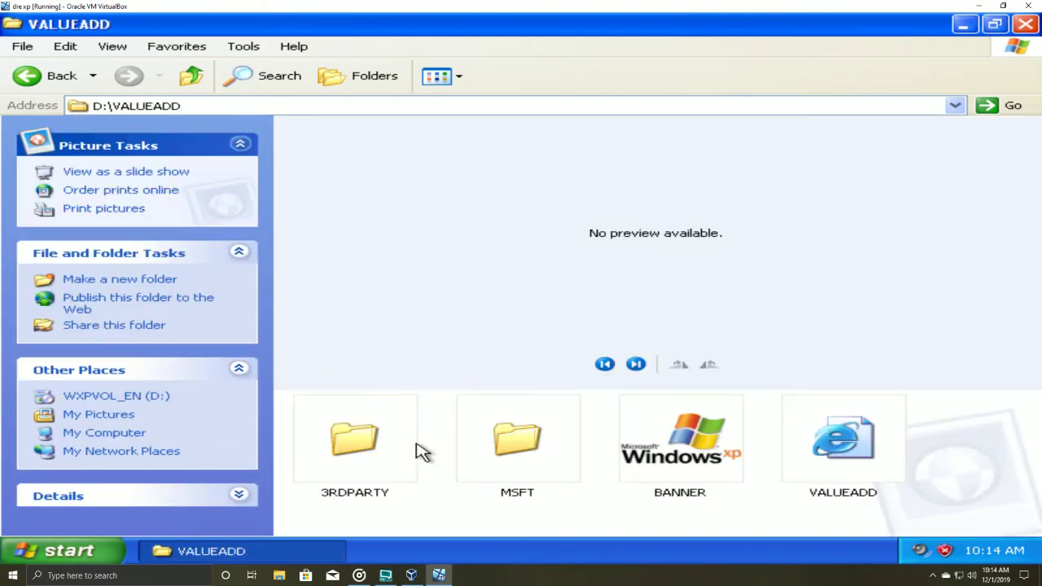
click(511, 444)
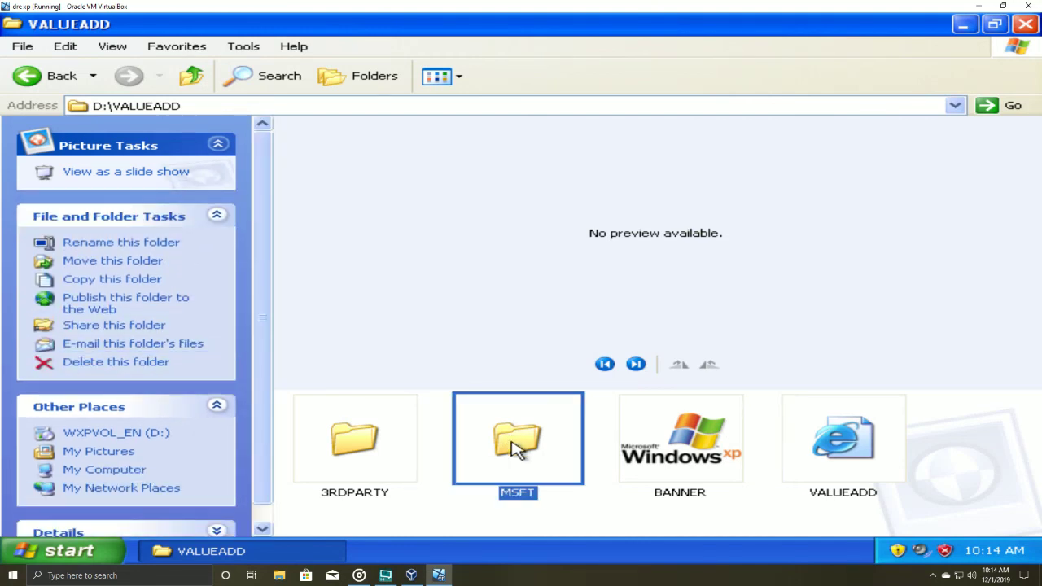
double_click(513, 448)
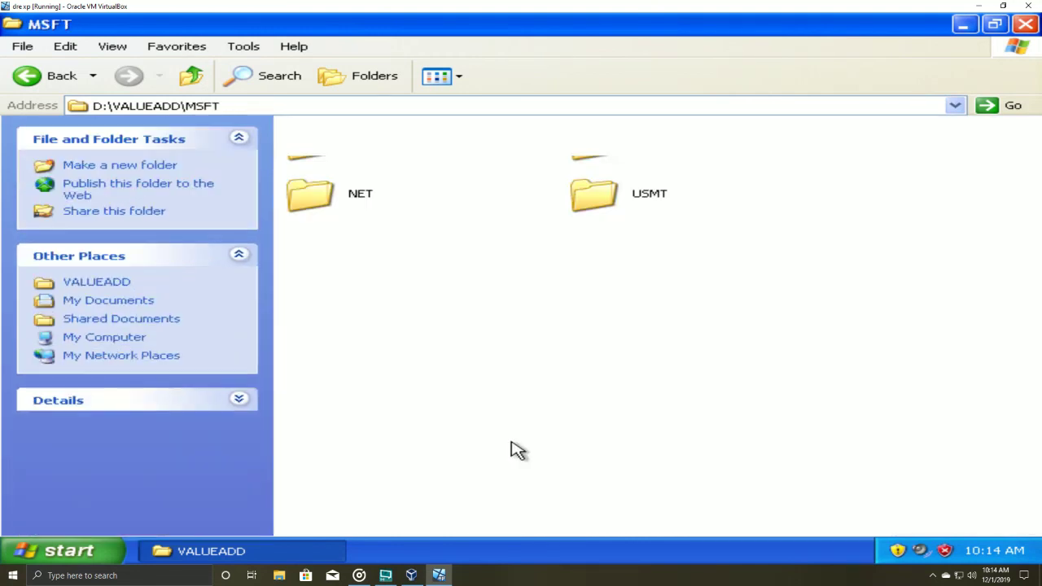
click(322, 203)
double_click(320, 202)
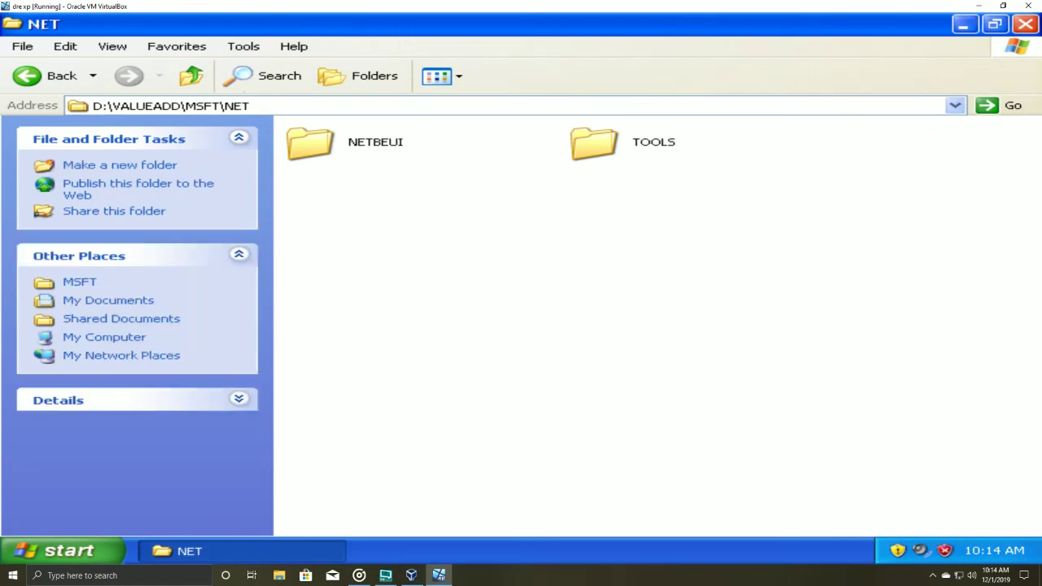
click(1026, 25)
Create a folder with the default name on the desktop and delete it to the Recycle Bin.
right_click(530, 268)
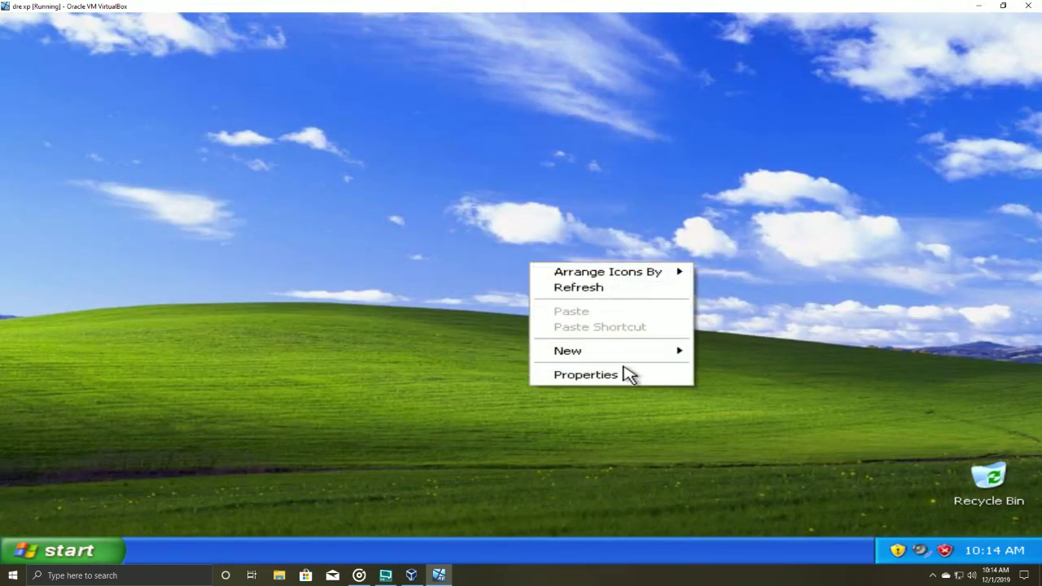
mouse_move(617, 356)
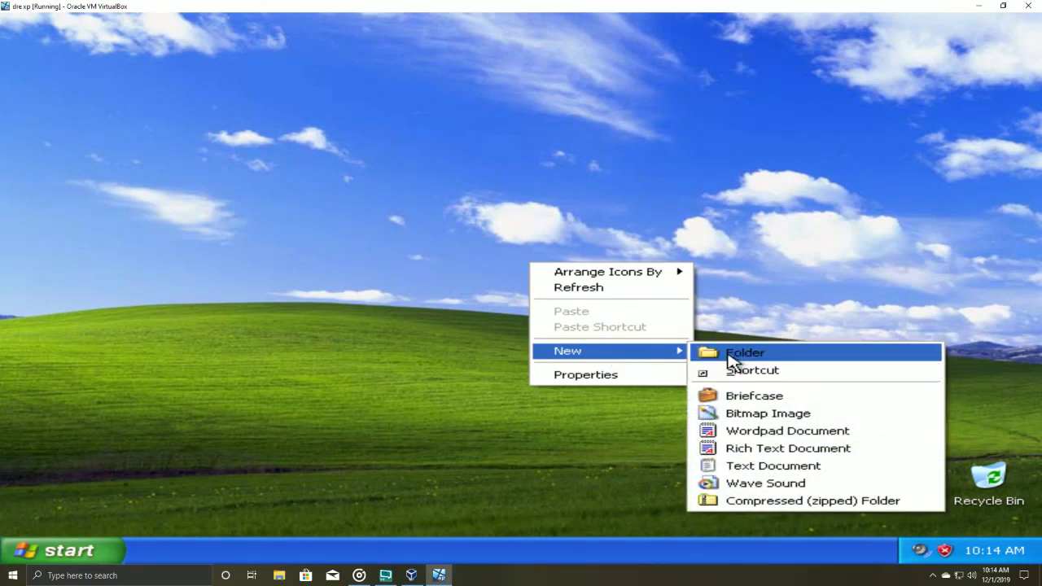
click(729, 357)
key(Return)
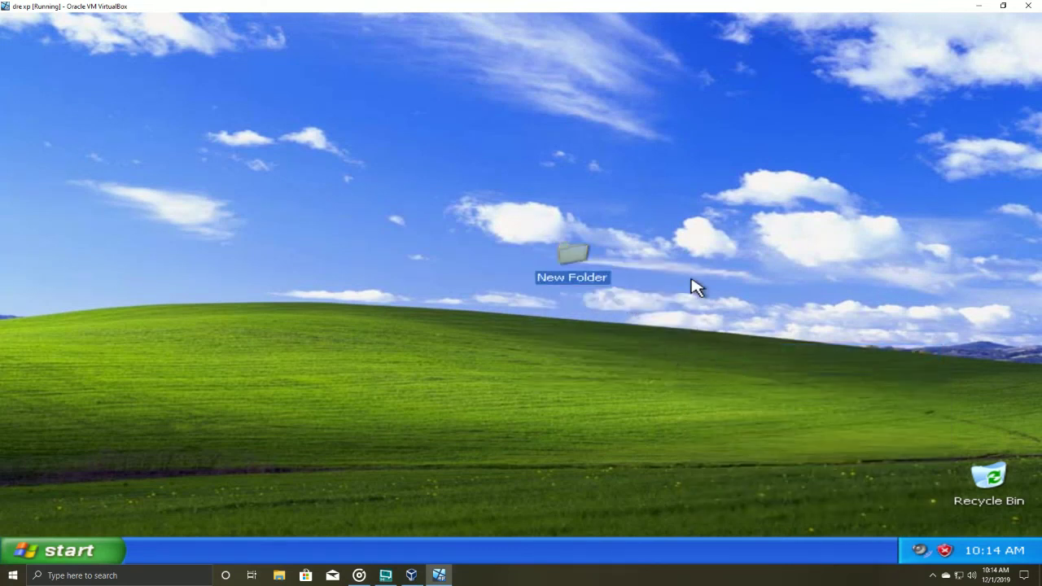
right_click(571, 267)
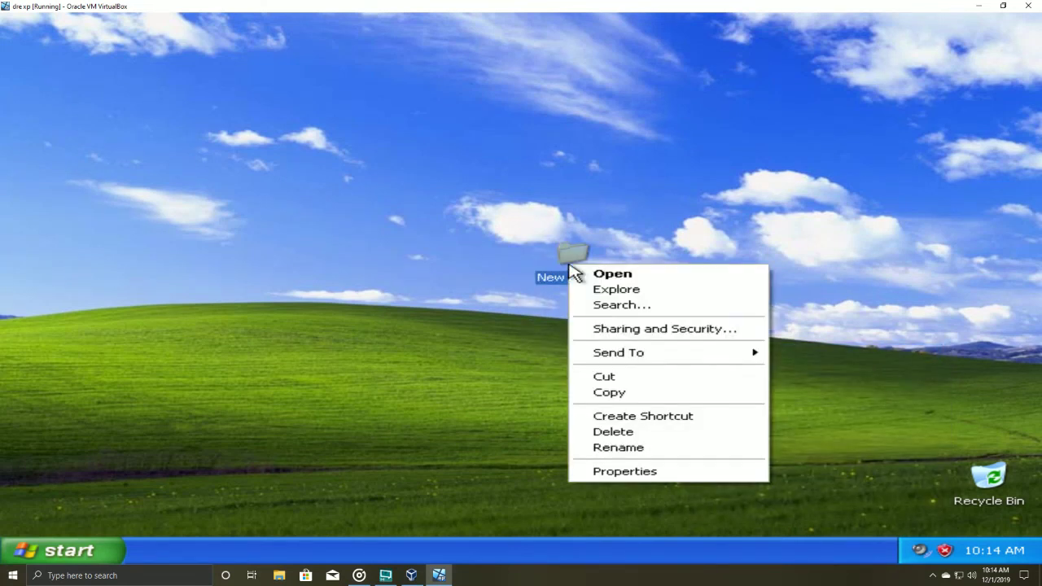
click(640, 438)
click(610, 320)
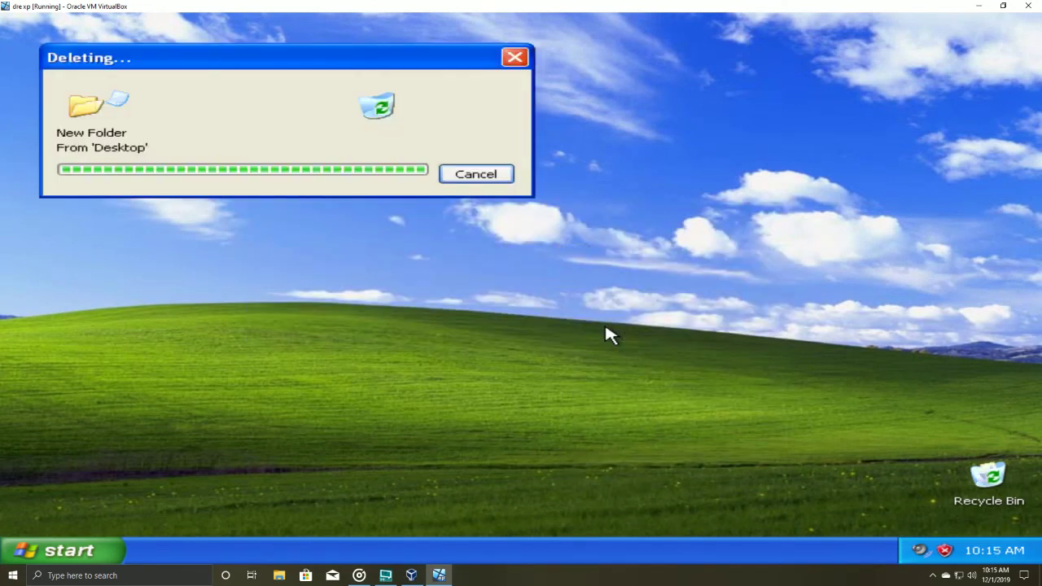
Create a text document with the default name on the desktop and open it in Notepad.
right_click(606, 329)
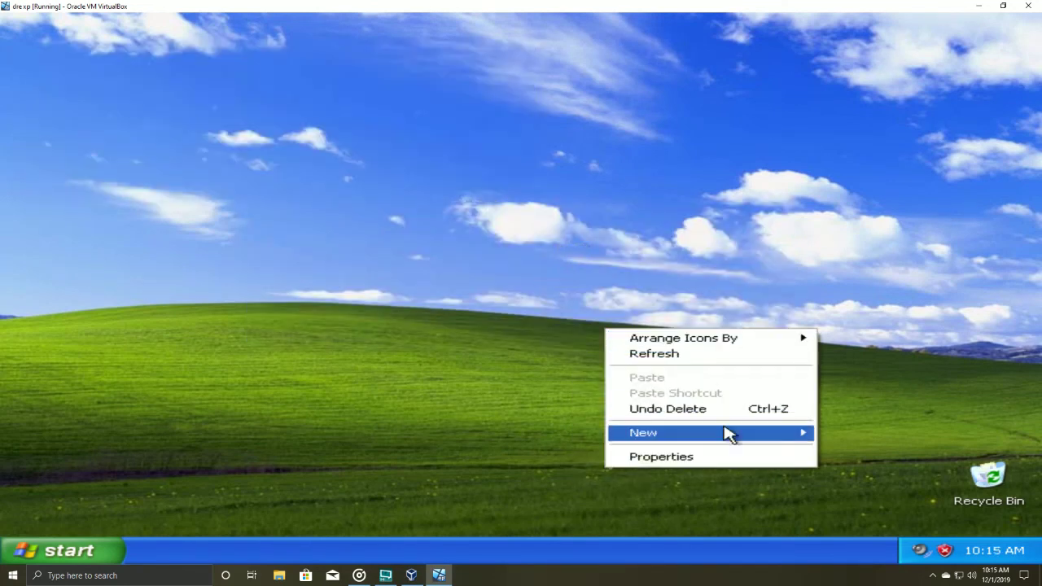
mouse_move(728, 436)
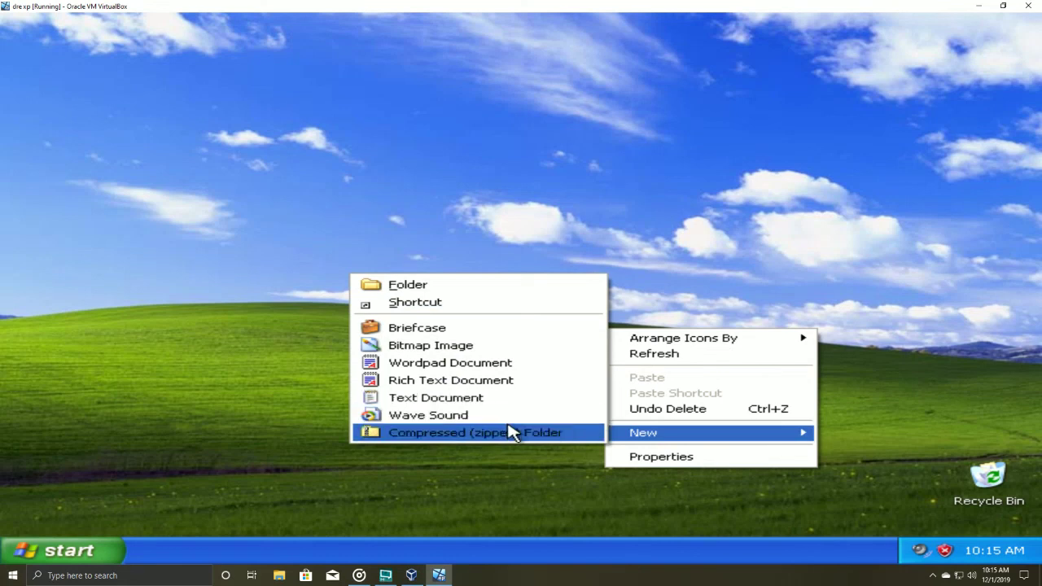
click(489, 401)
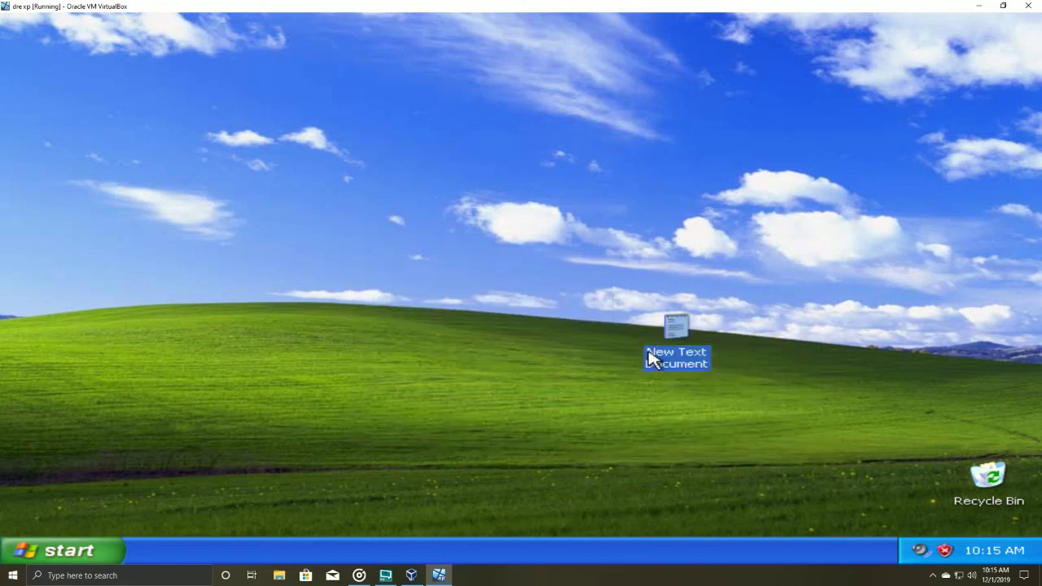
double_click(667, 341)
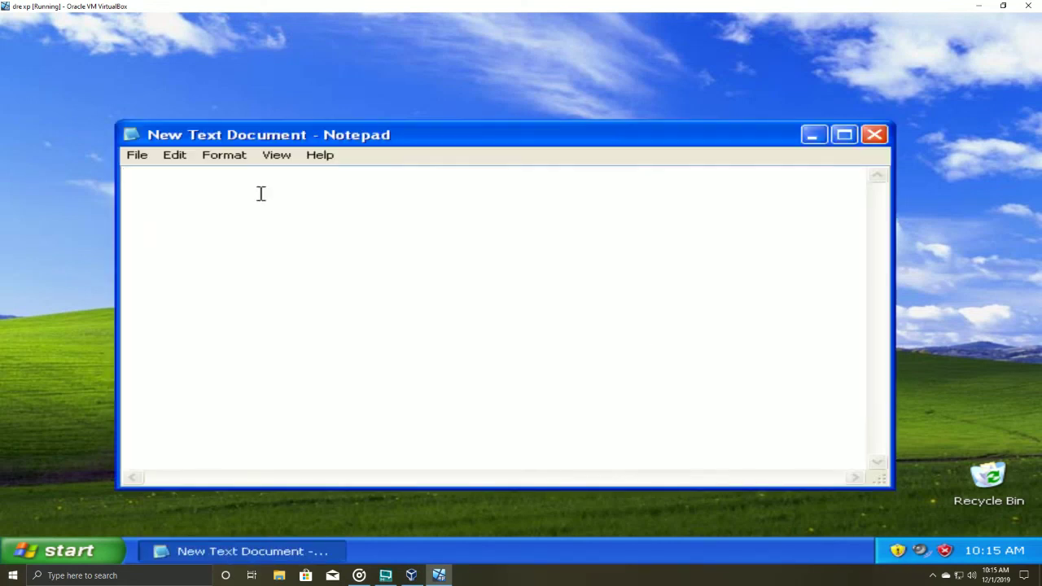
Turn on Word Wrap and set the font size to 18 in the maximized Notepad window.
click(242, 157)
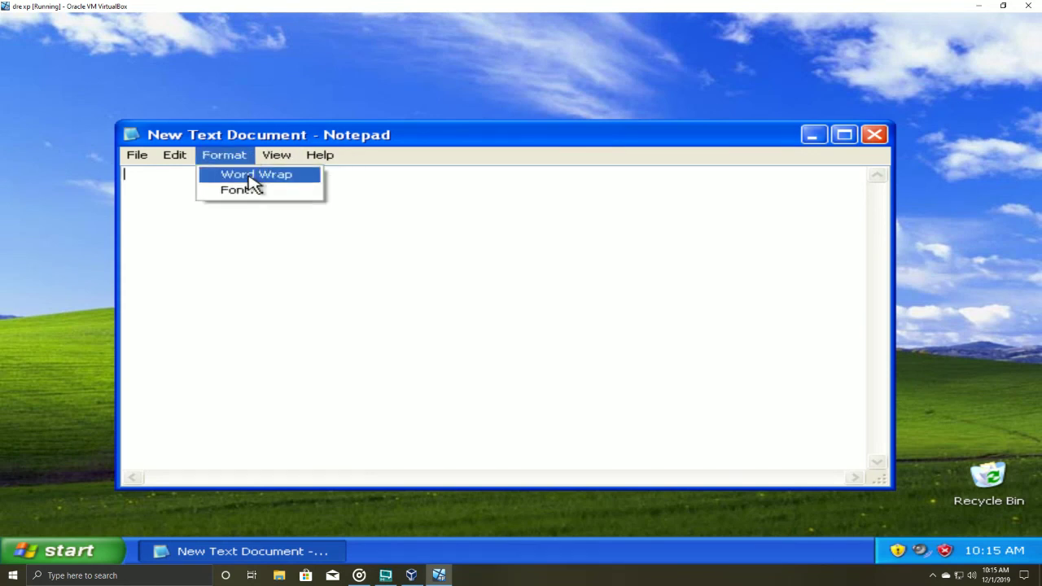
click(246, 173)
click(223, 161)
click(236, 203)
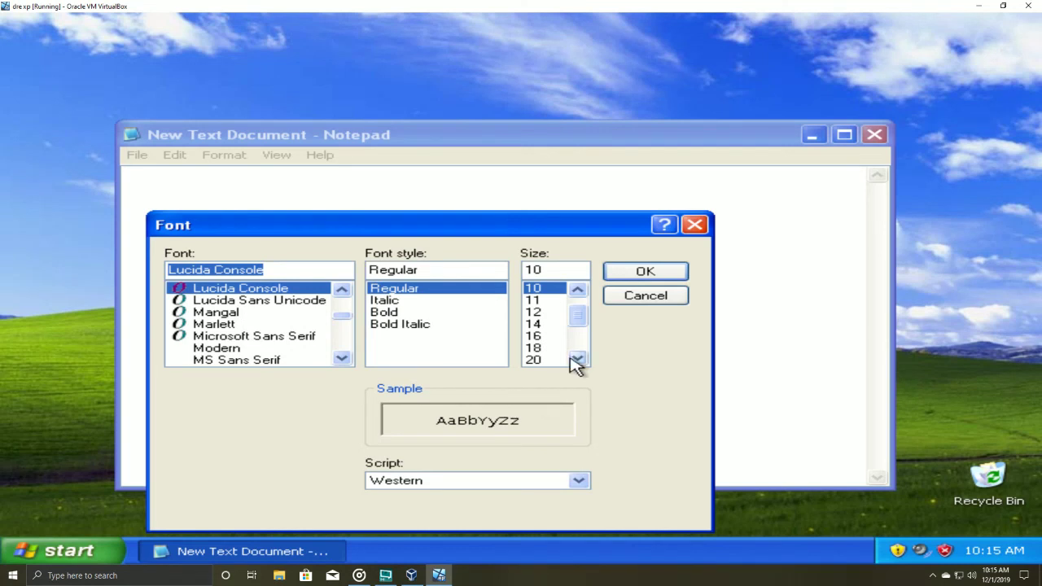
click(539, 349)
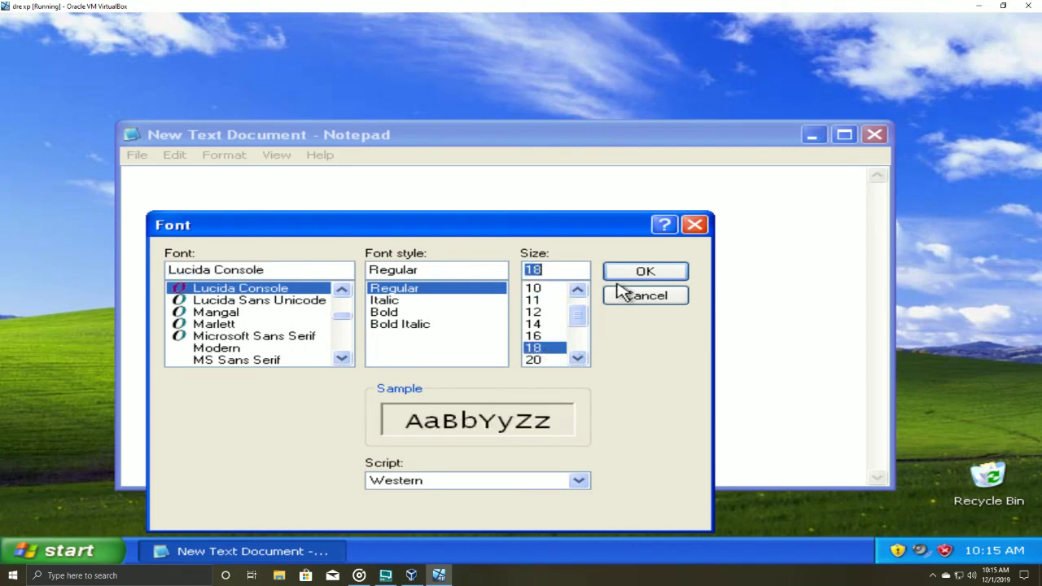
click(633, 277)
click(842, 137)
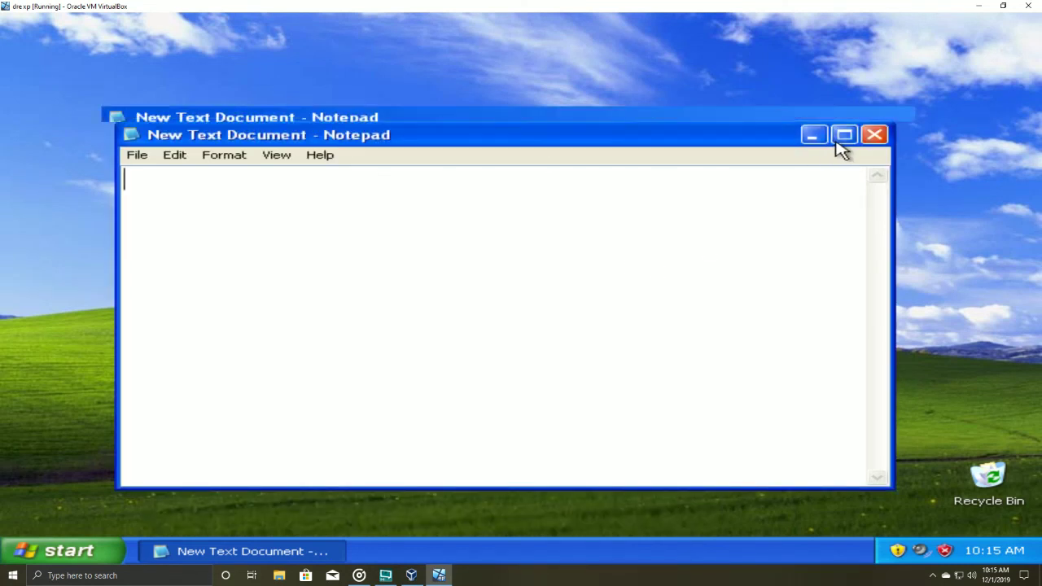